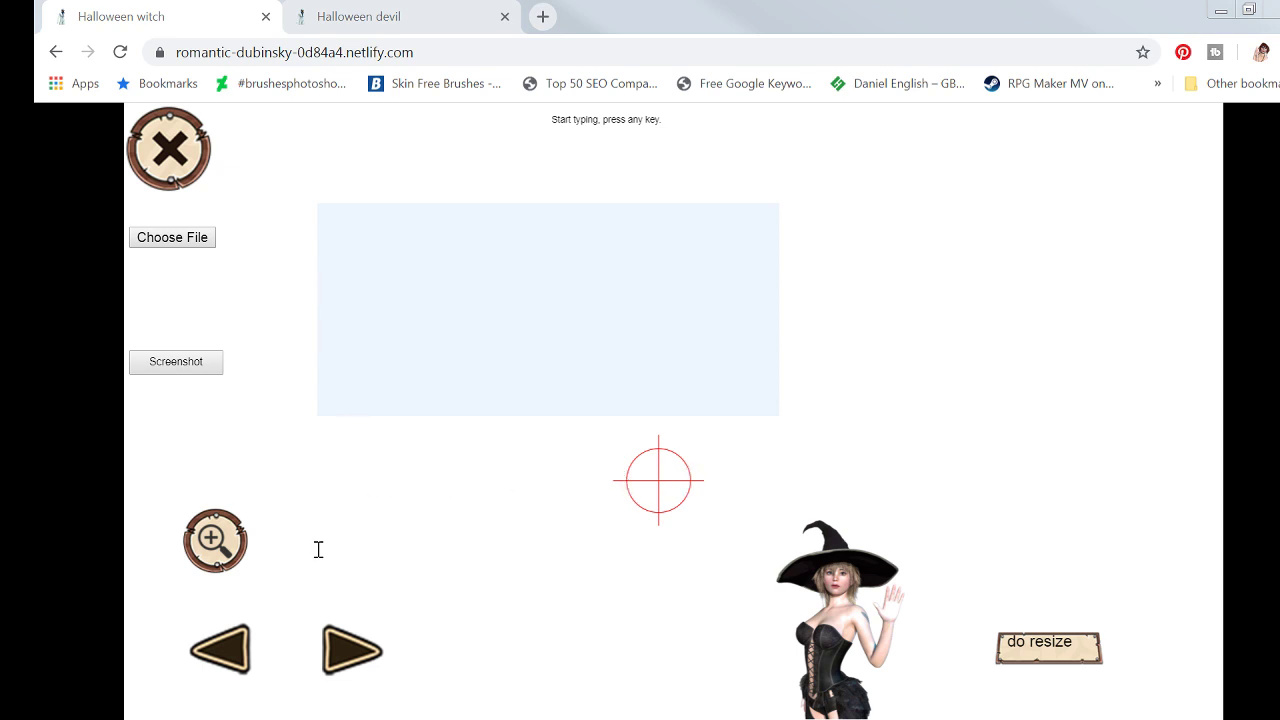
Cycle forward through the witch's poses, from waving through hand-on-hip to punching
click(353, 652)
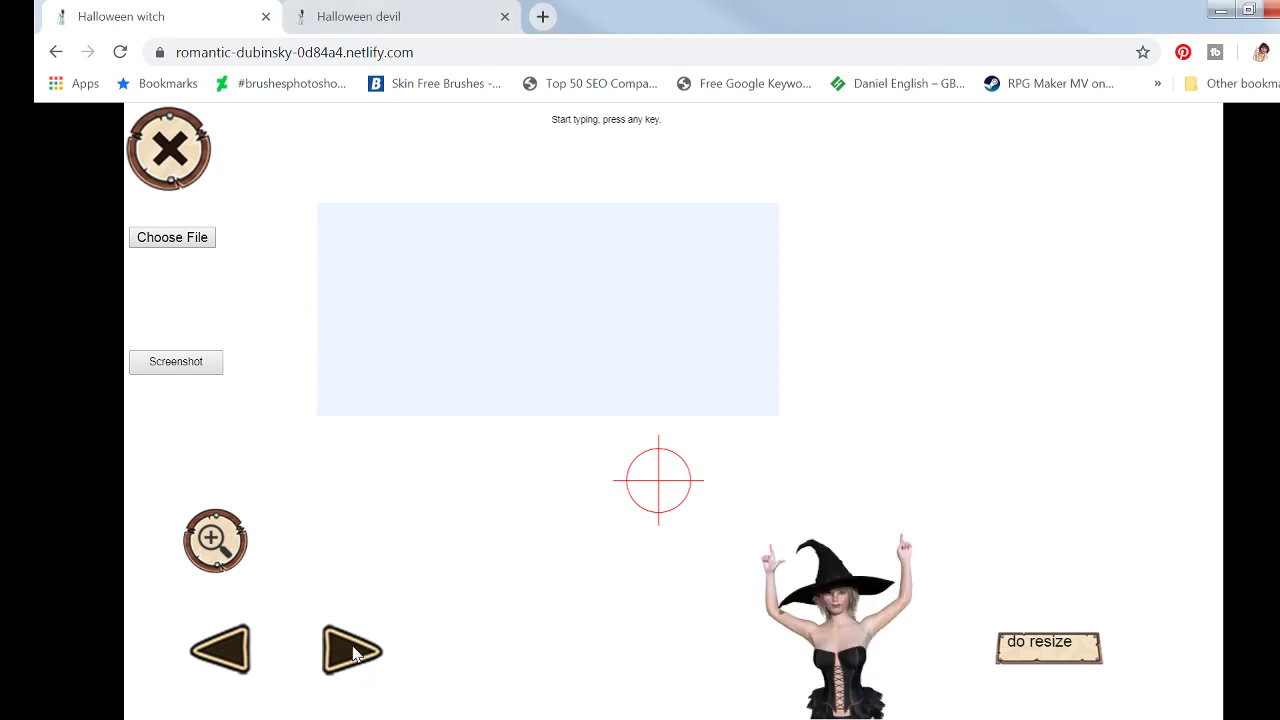
click(353, 652)
click(355, 652)
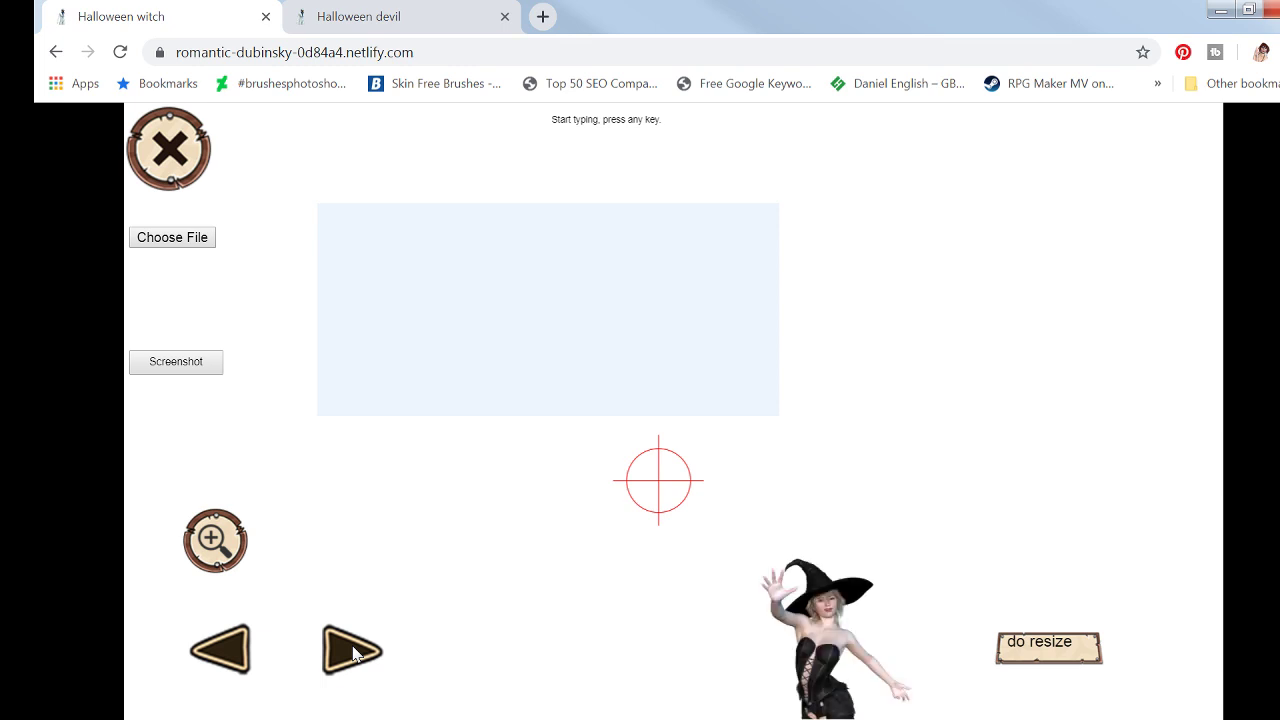
click(355, 652)
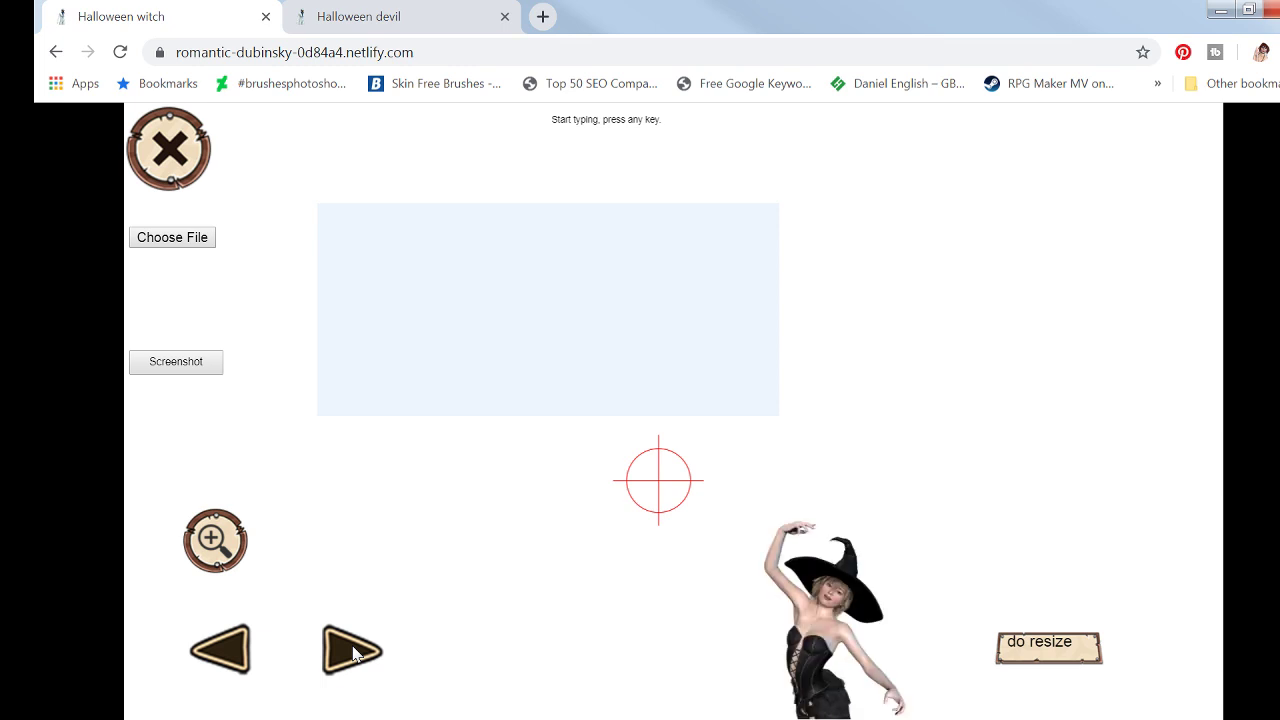
click(355, 652)
click(355, 652)
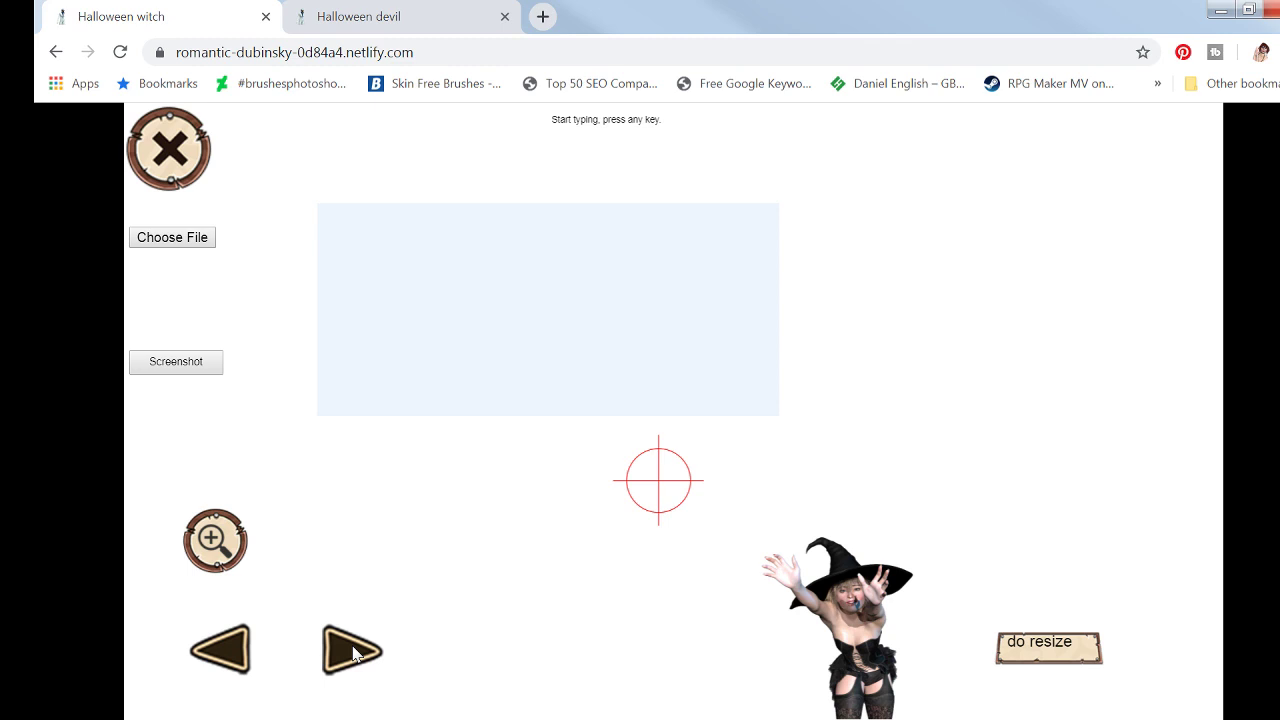
click(355, 652)
click(355, 652)
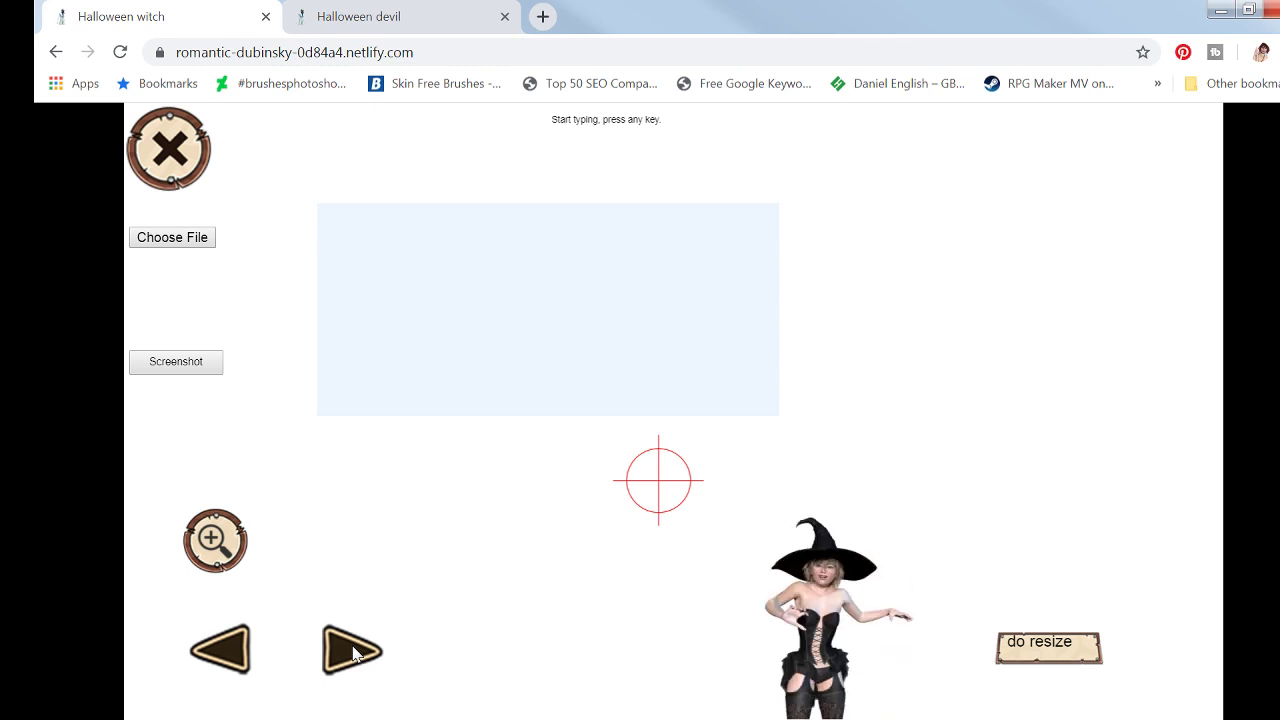
click(355, 652)
click(355, 652)
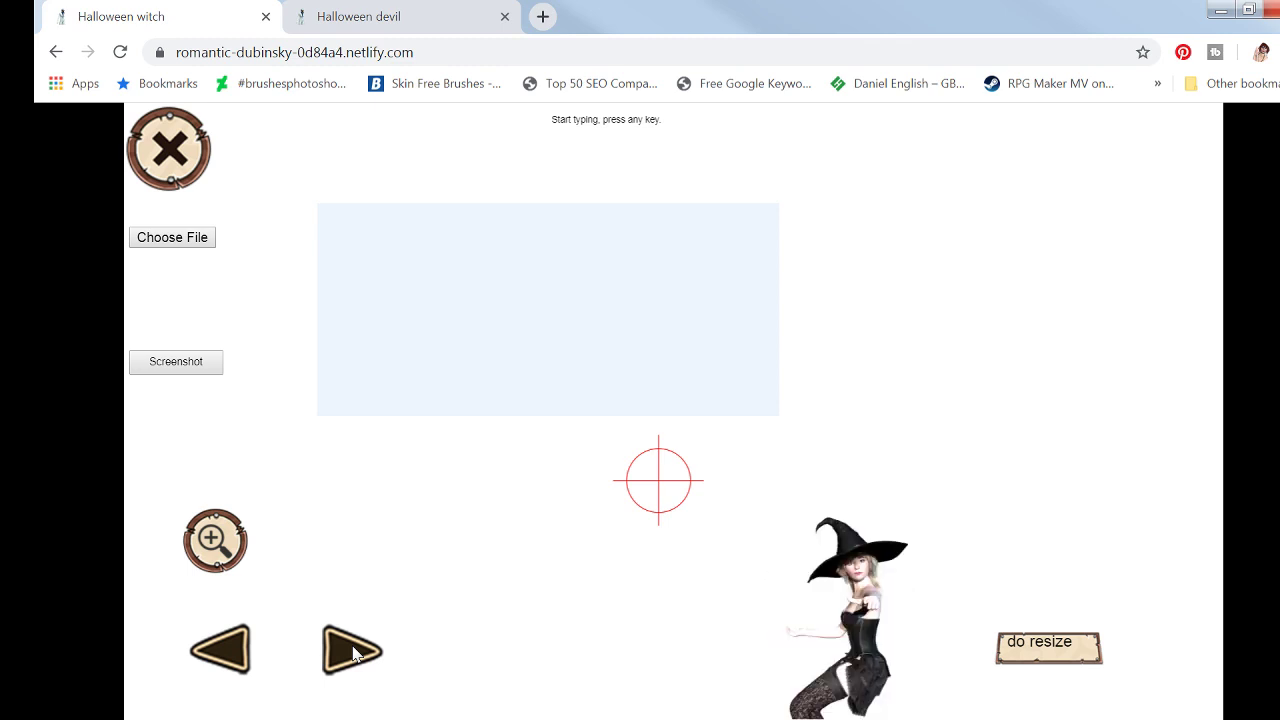
Step back through the poses and settle on the arms-raised witch
click(226, 660)
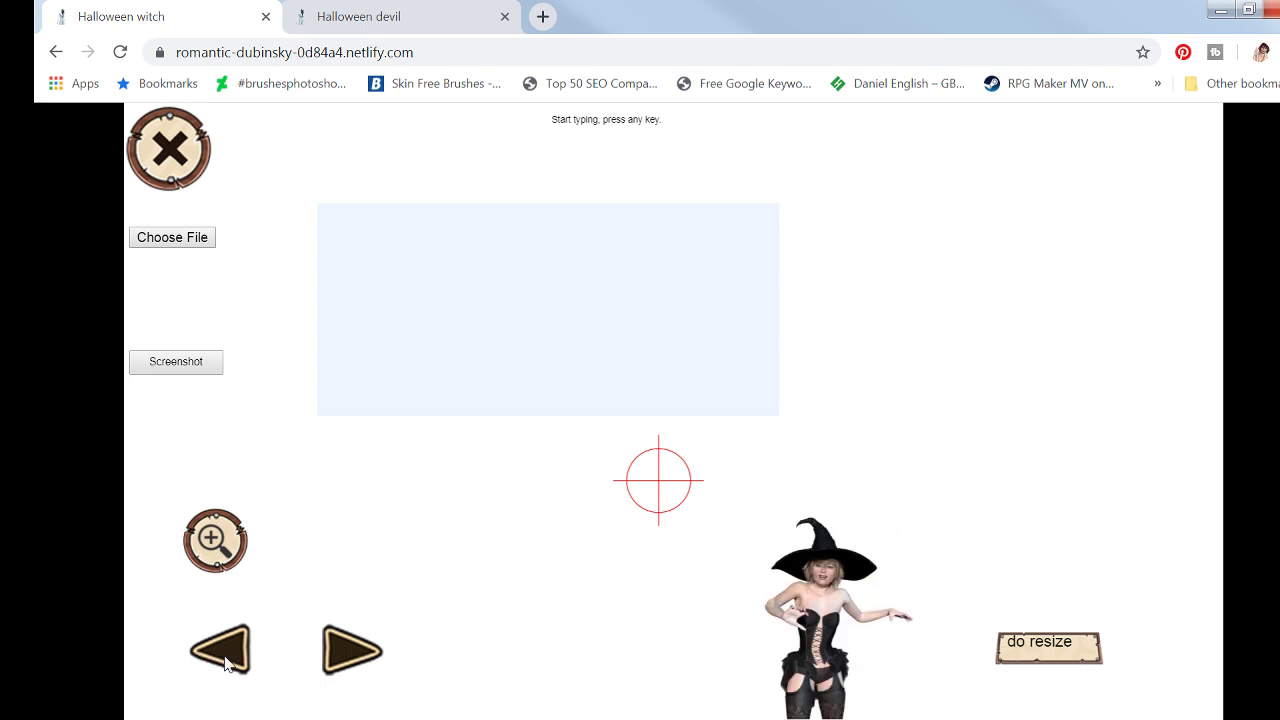
click(226, 660)
click(226, 660)
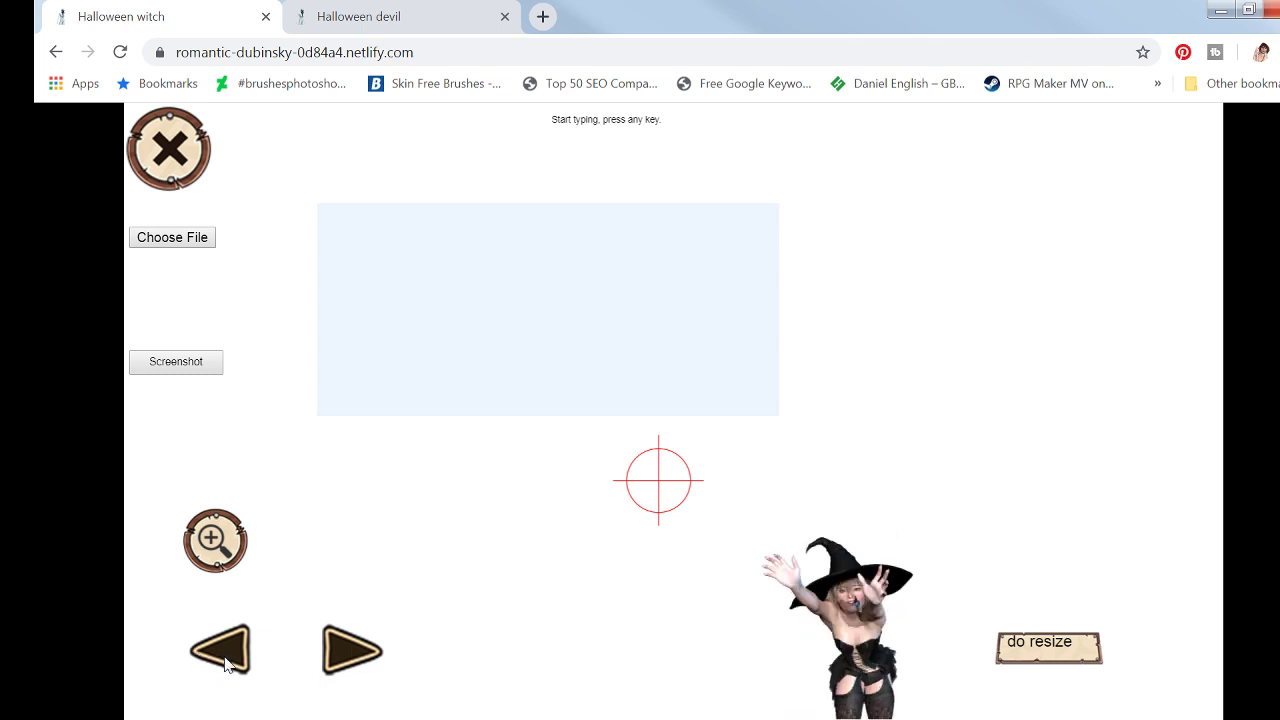
click(352, 658)
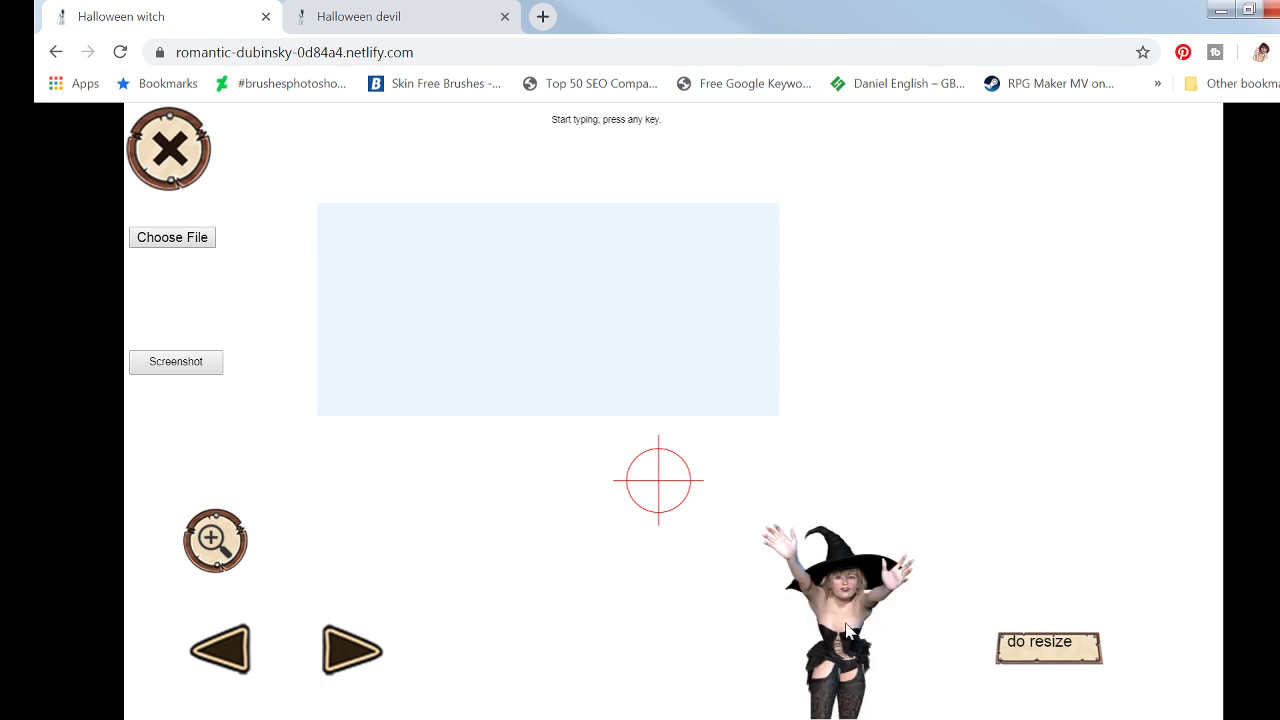
Drag the small arms-raised witch up to add a large copy right of the text box
drag(845, 628, 865, 410)
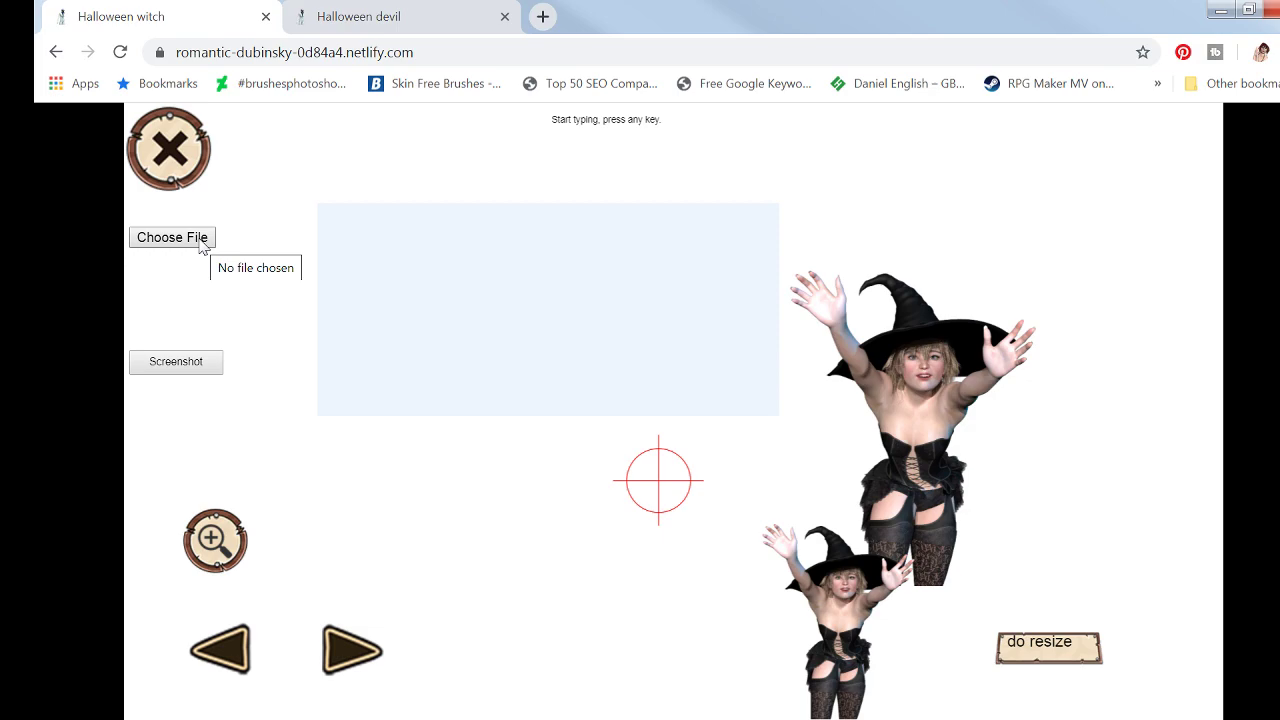
Set the 'sky gate' image from Downloads as the cloudy page background
click(201, 240)
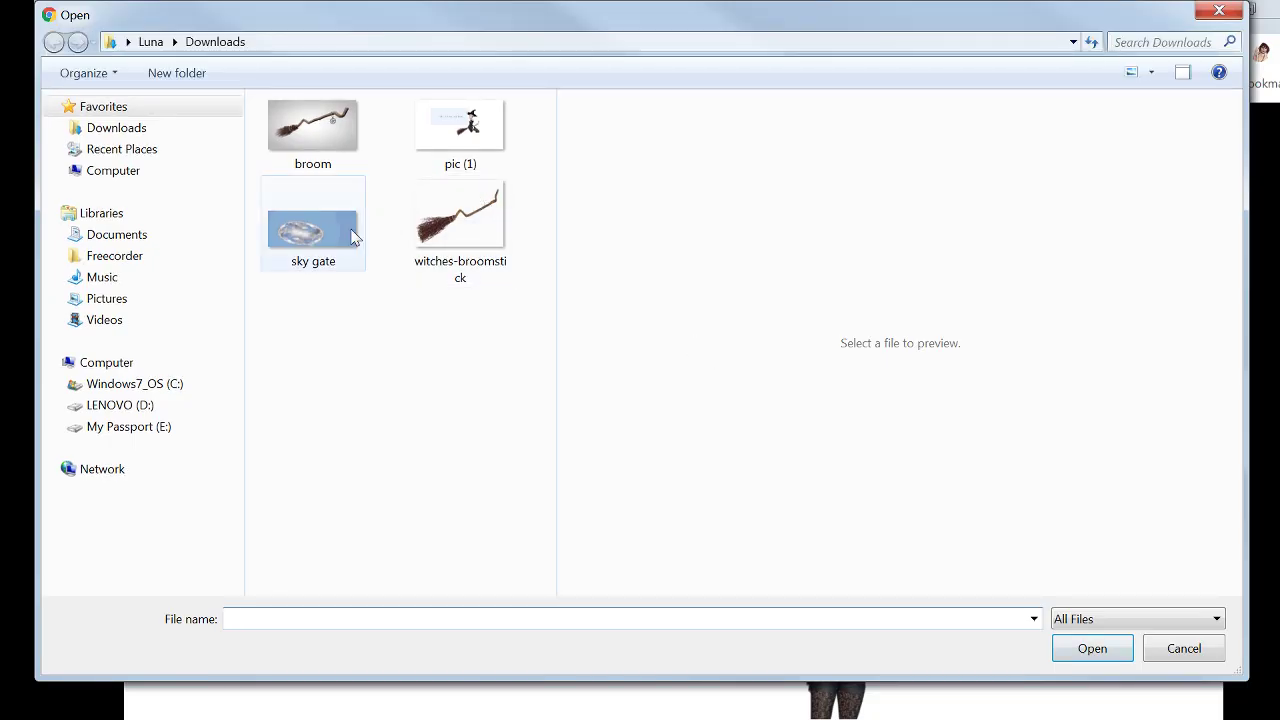
double_click(352, 236)
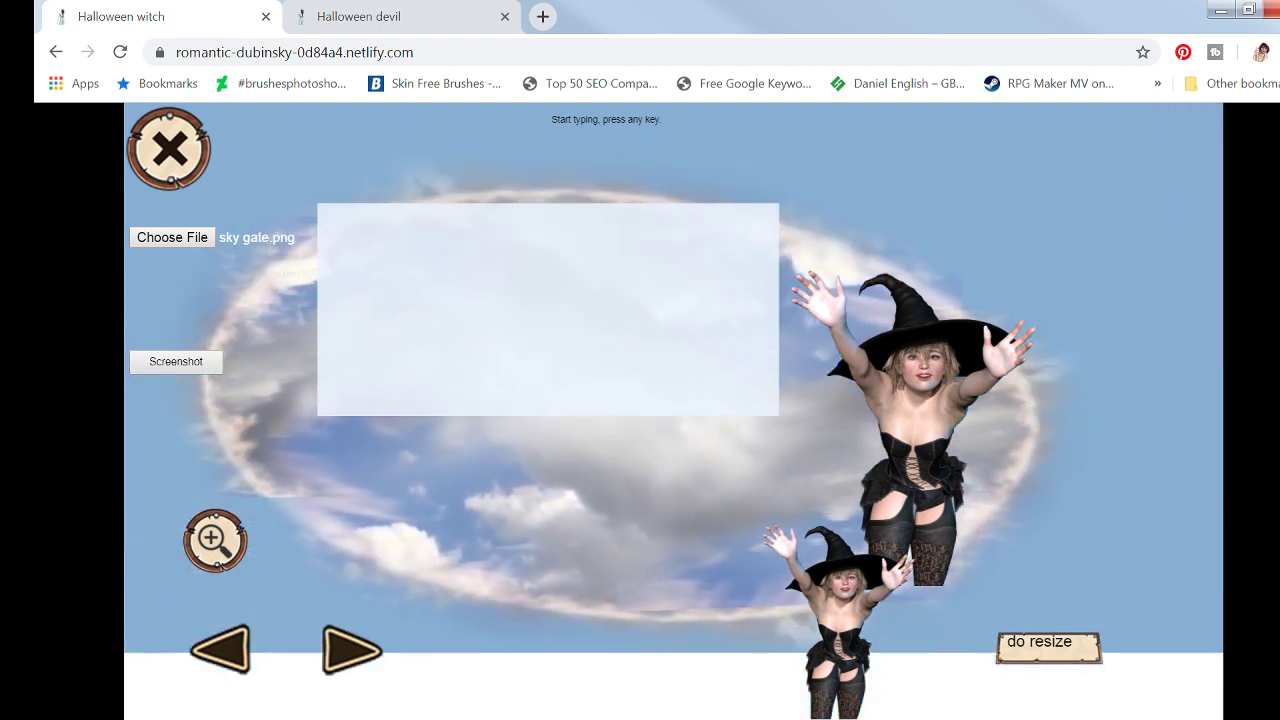
Zoom in and back out, then move the large witch slightly up and left
click(203, 541)
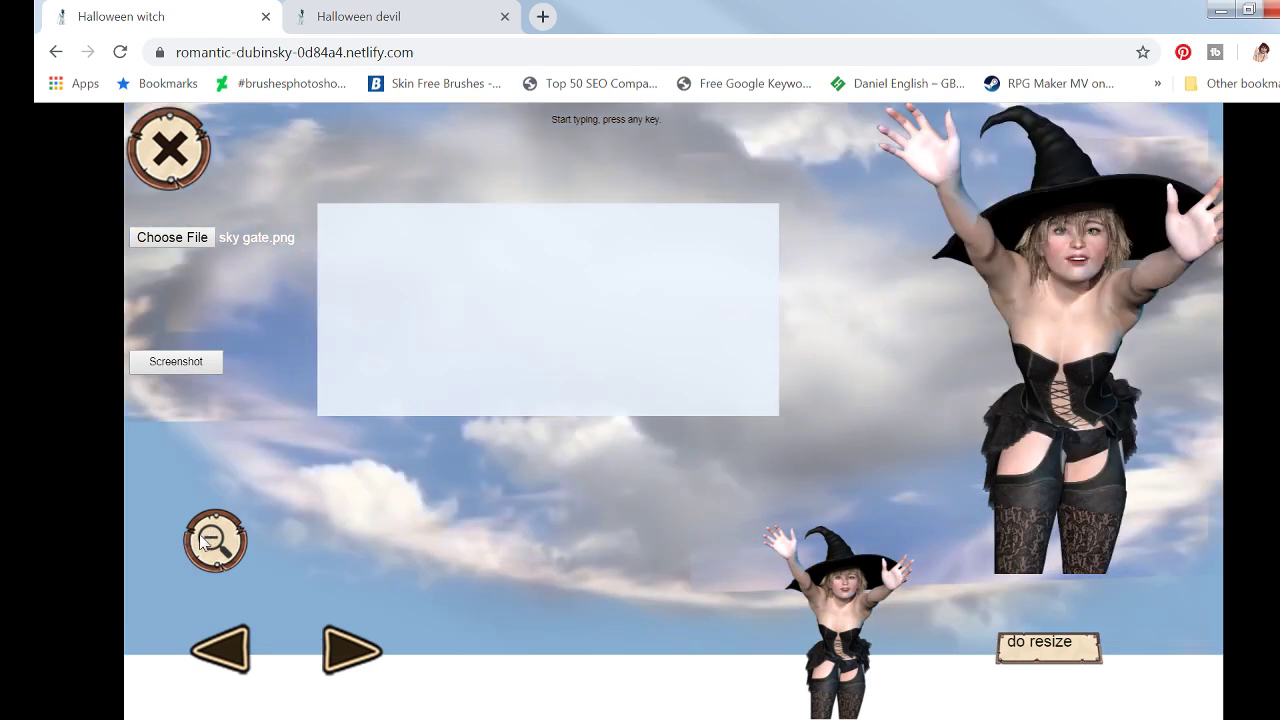
click(203, 541)
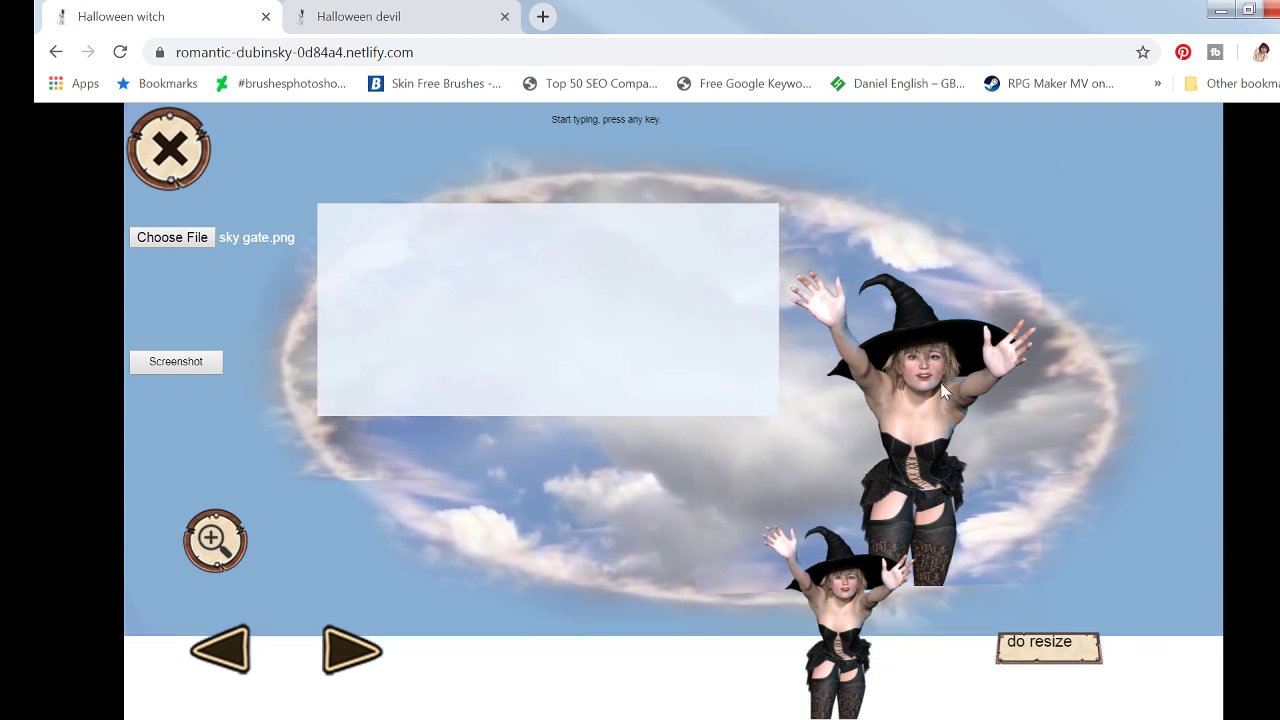
mouse_move(921, 400)
mouse_down()
mouse_move(898, 386)
mouse_move(879, 403)
mouse_up()
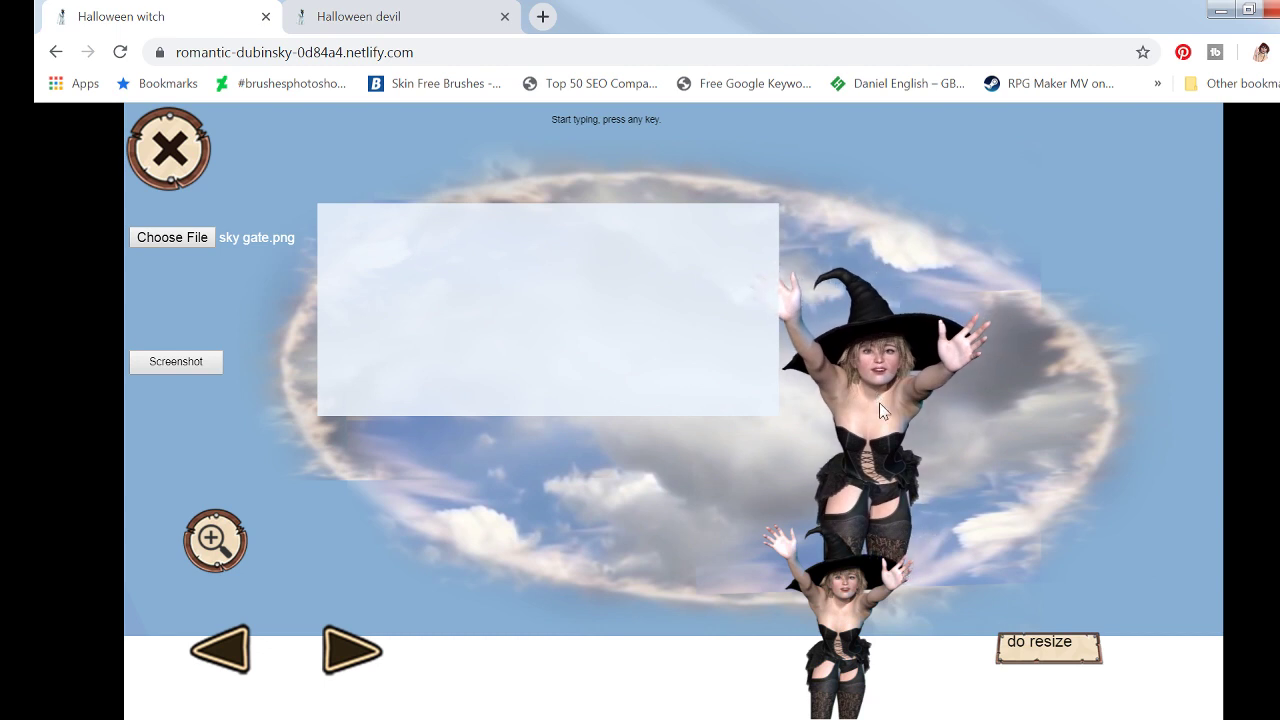
Enter resize mode and shrink the witch in many small steps
click(1022, 646)
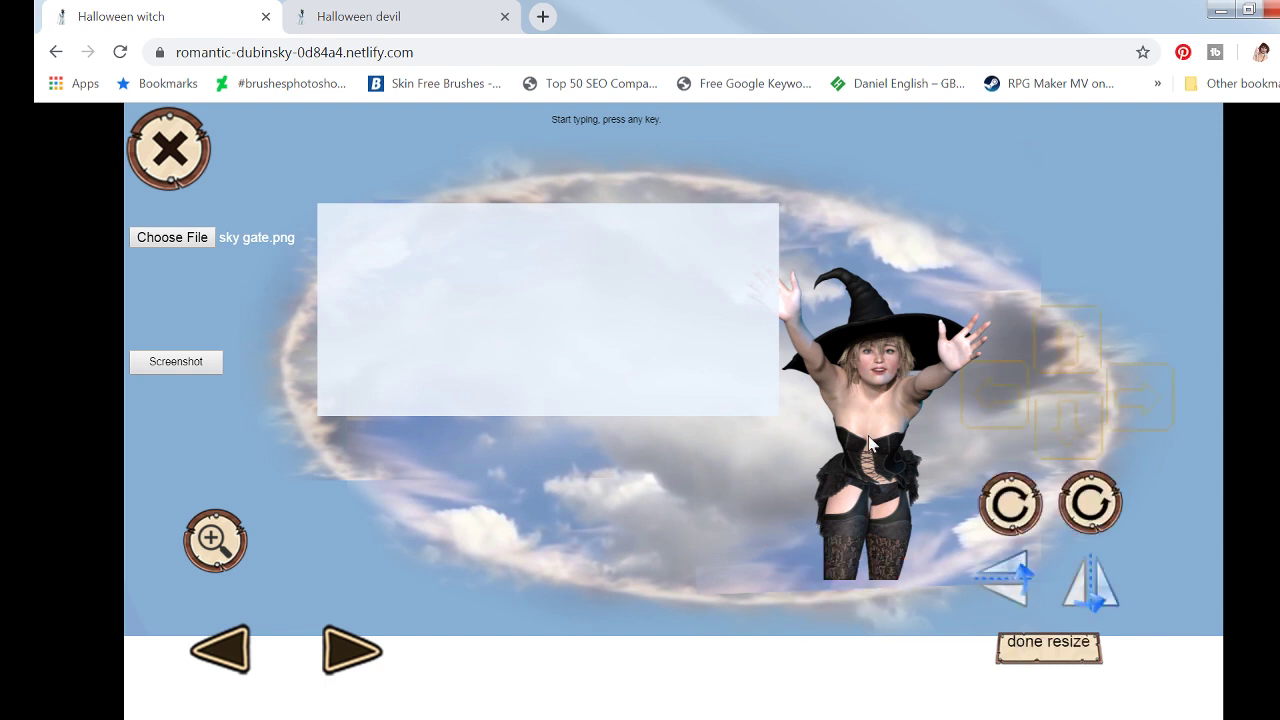
click(1056, 420)
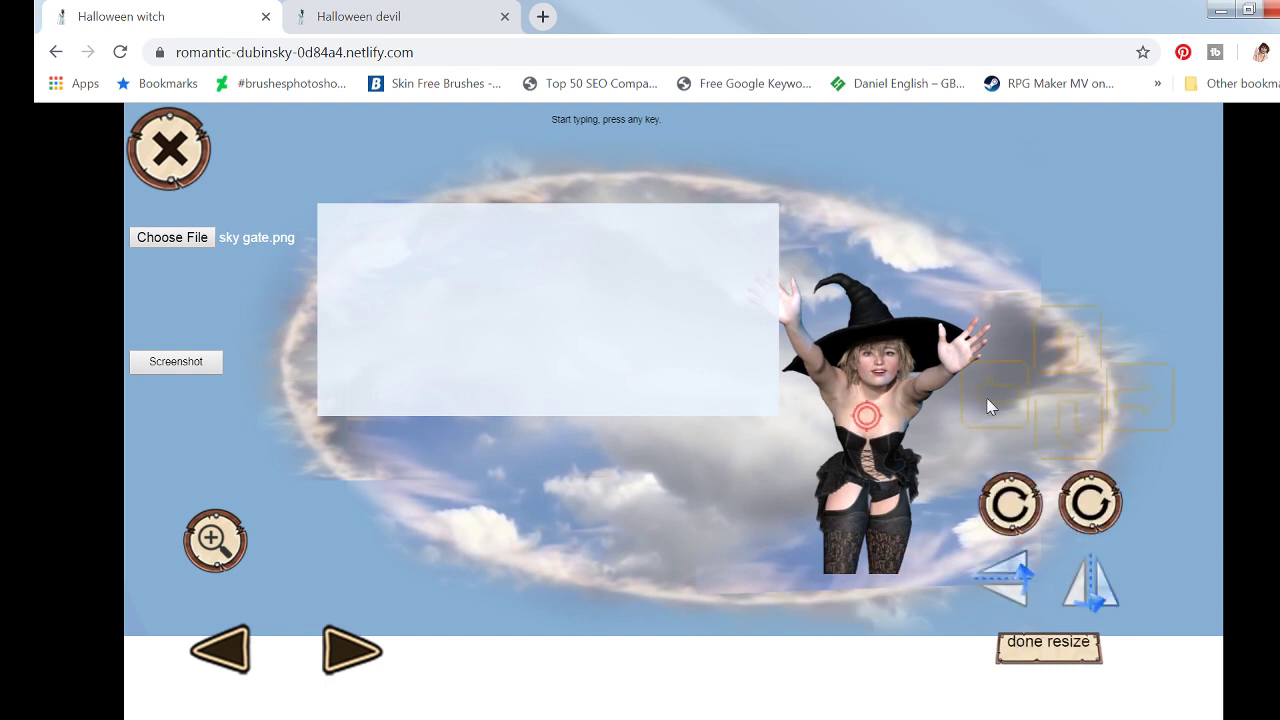
click(1057, 422)
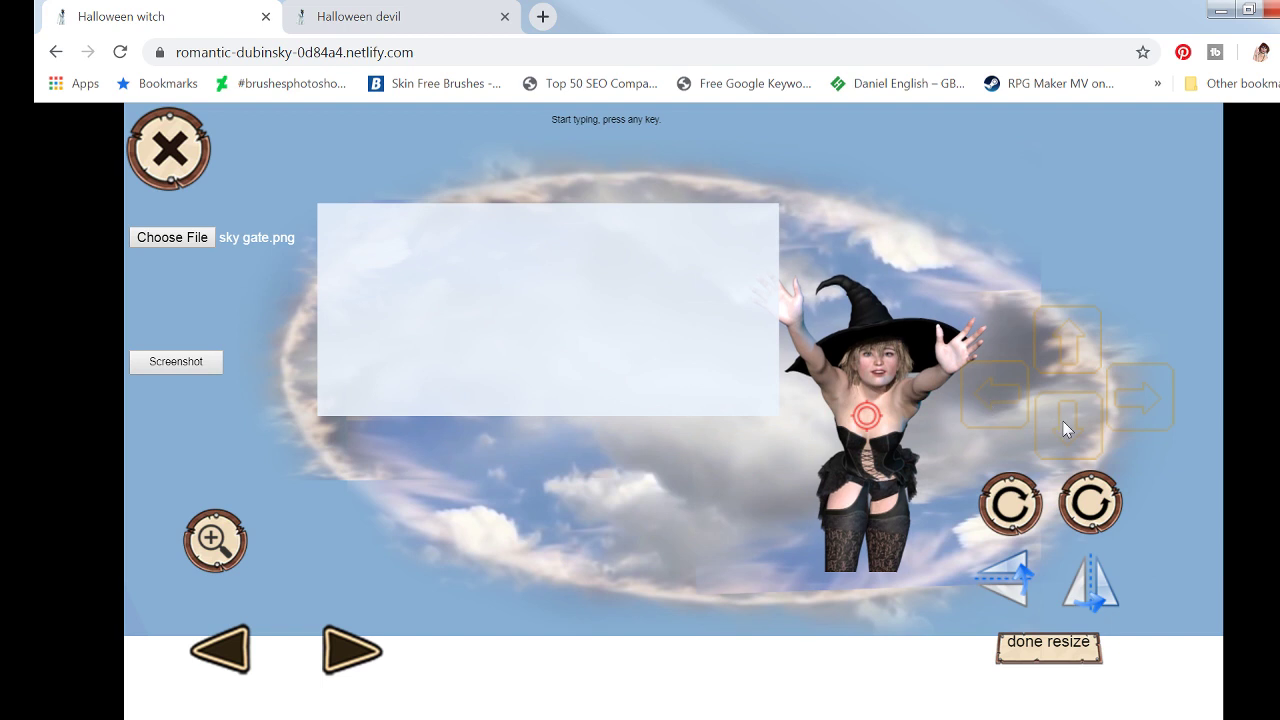
click(993, 397)
click(987, 397)
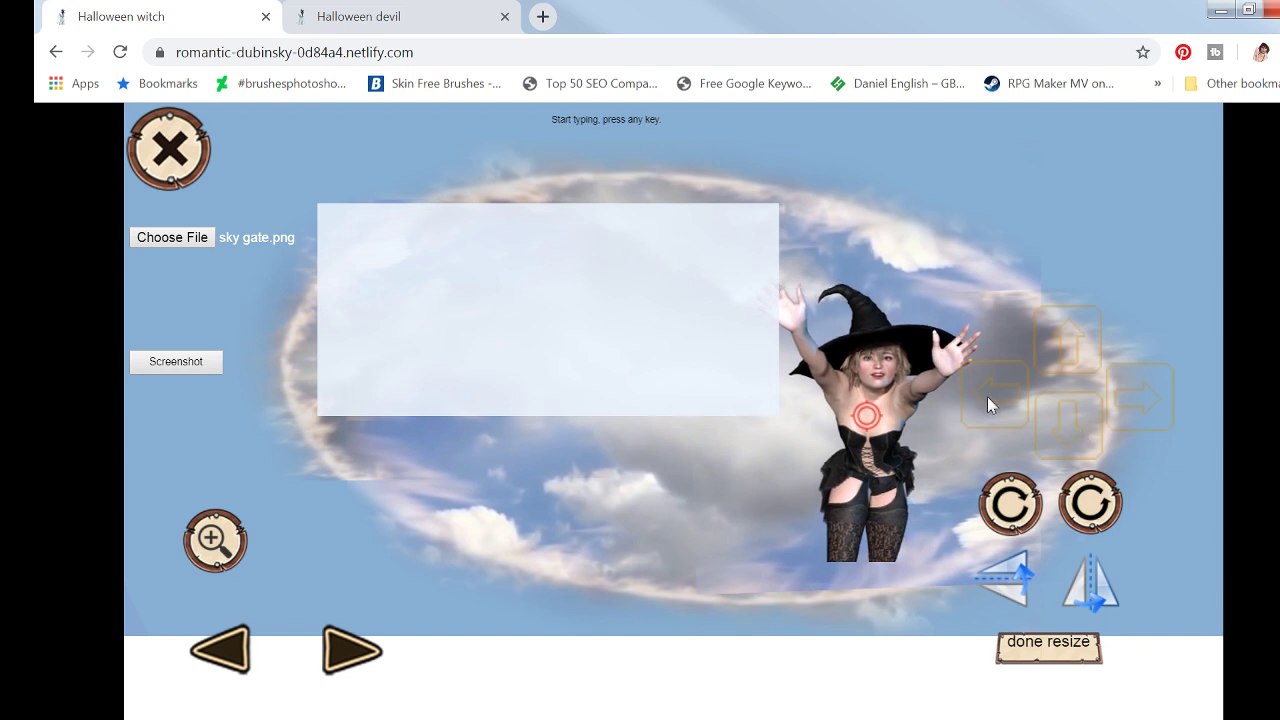
click(1004, 400)
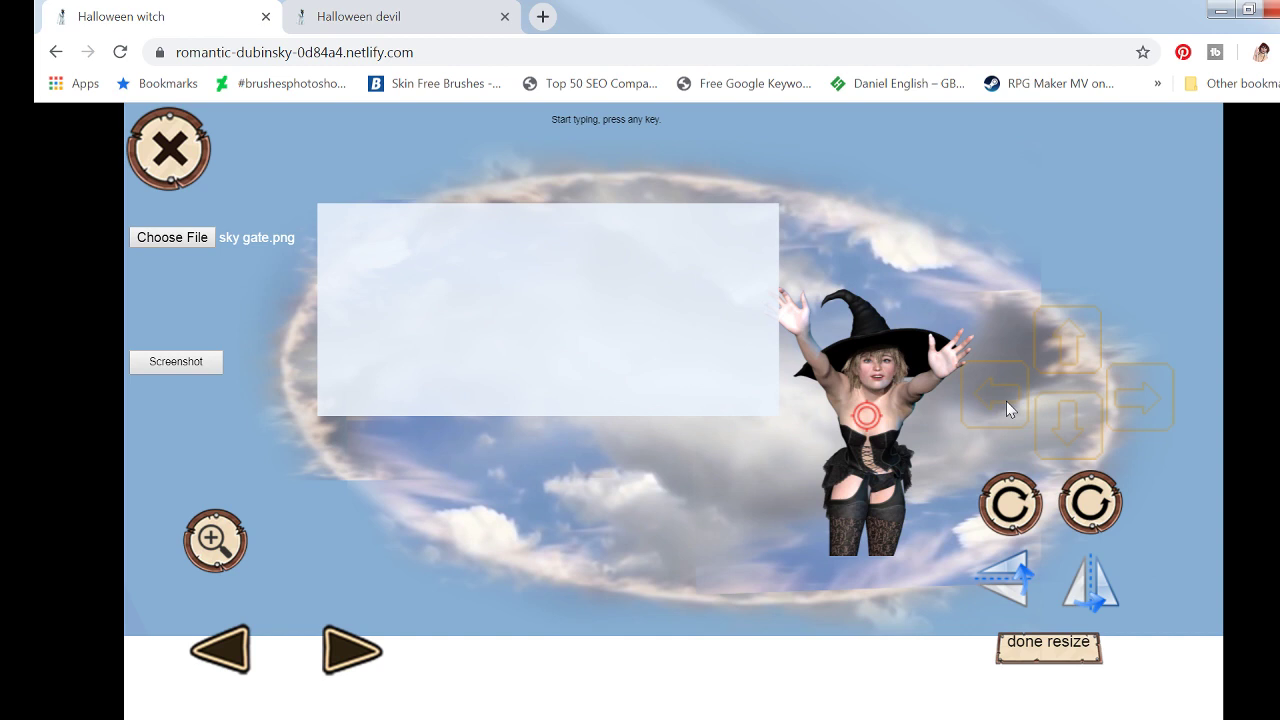
click(1006, 401)
click(1060, 420)
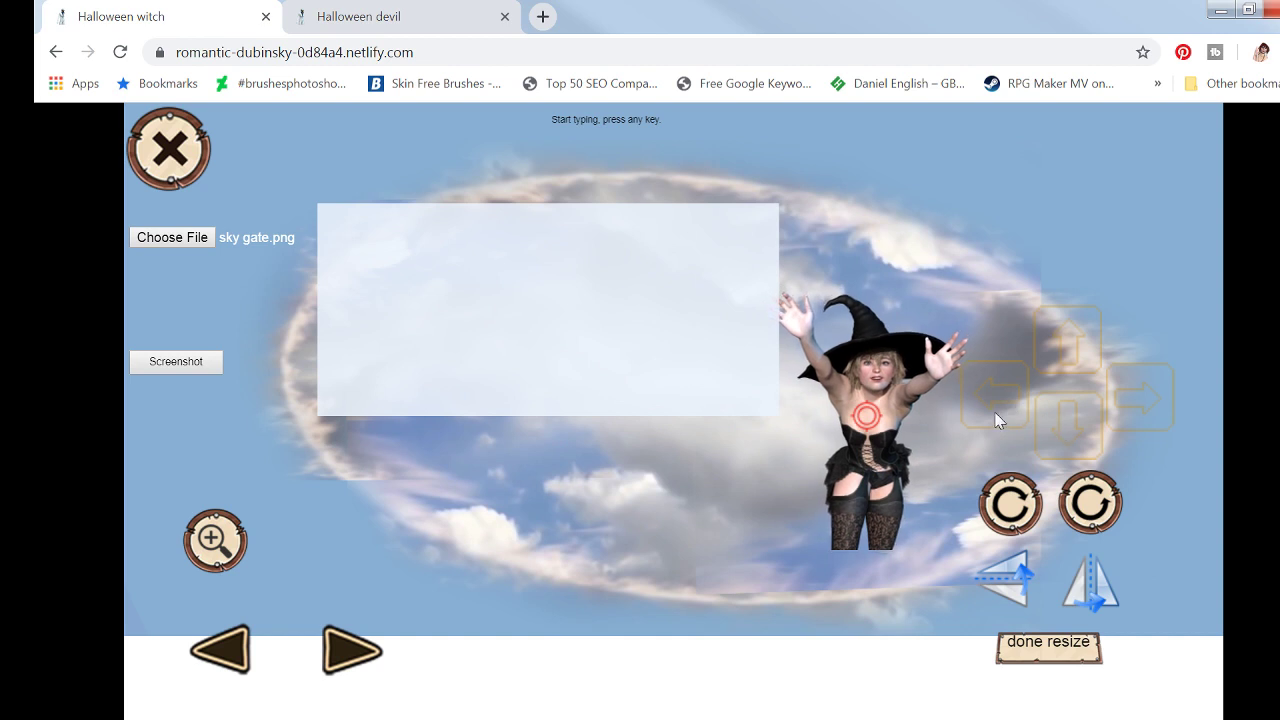
click(1066, 445)
click(1078, 440)
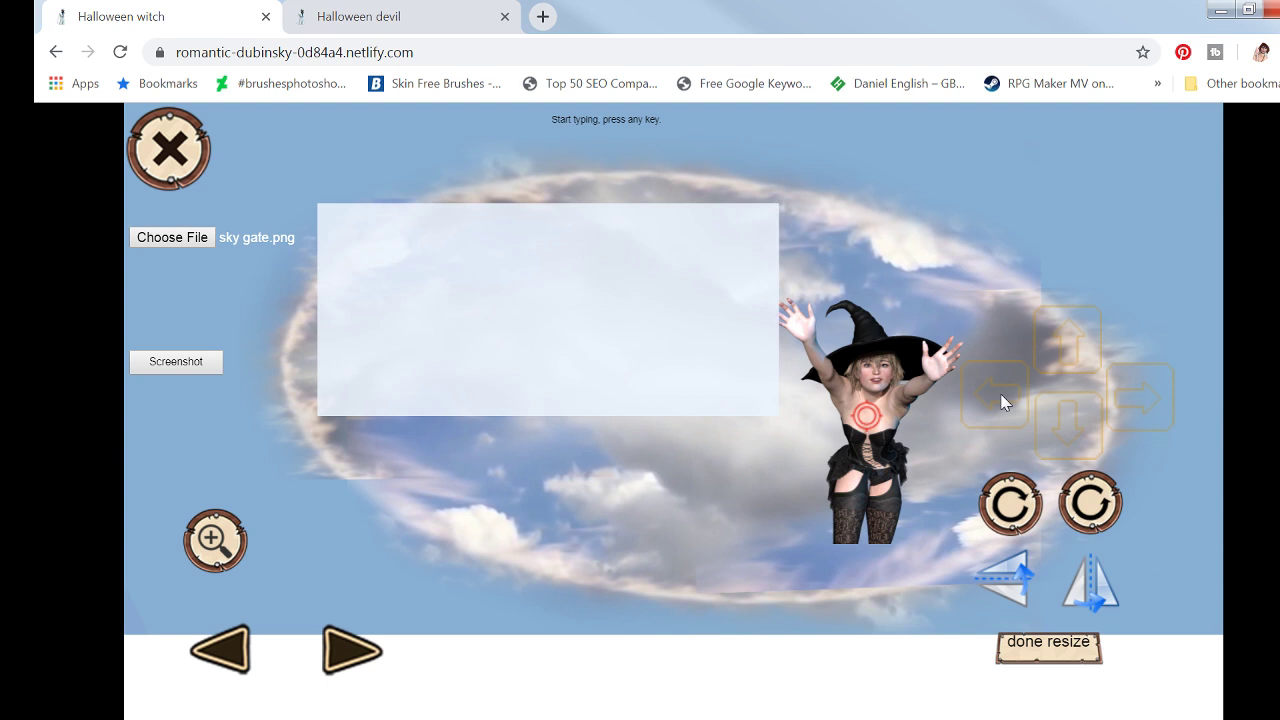
click(1004, 401)
click(1061, 427)
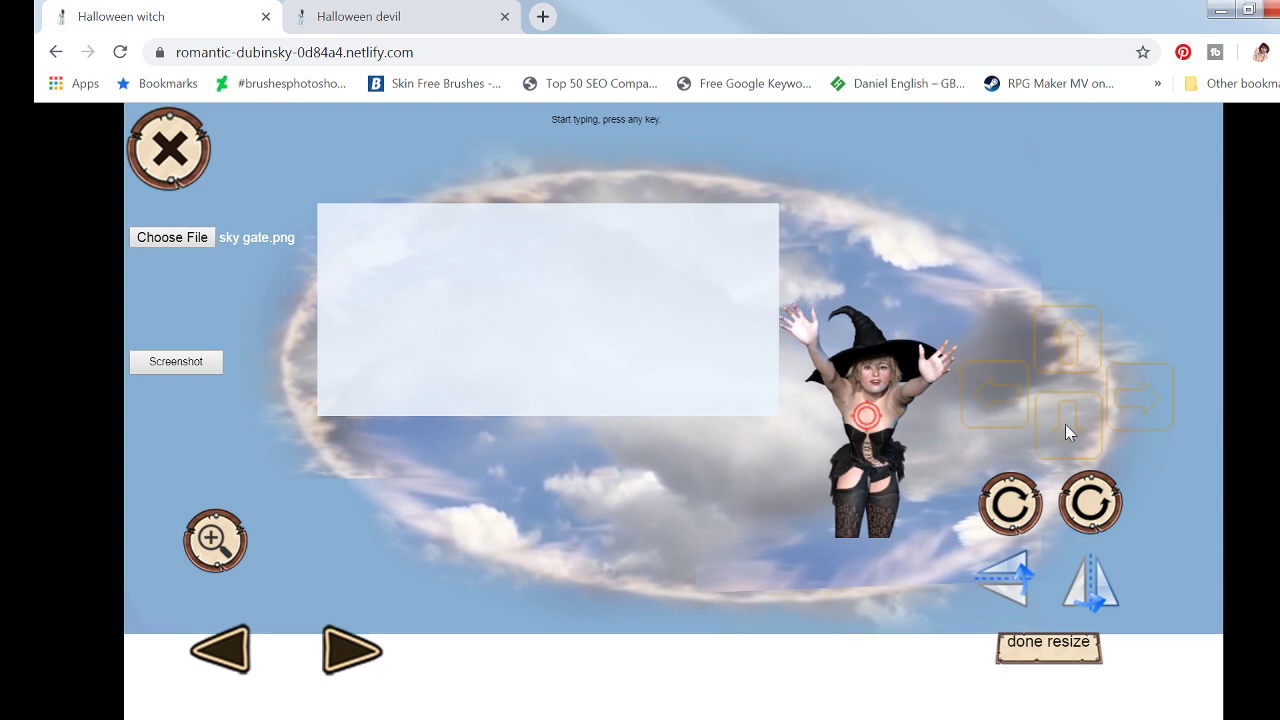
click(999, 385)
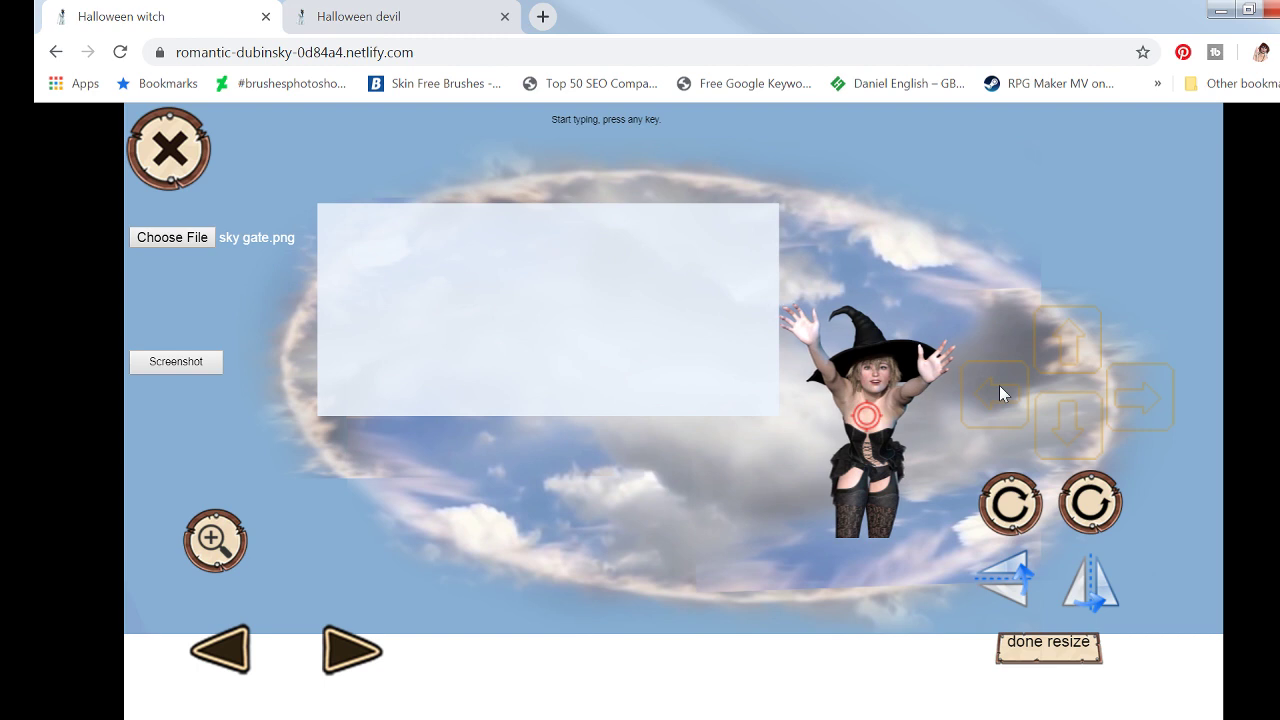
click(1078, 425)
click(1006, 398)
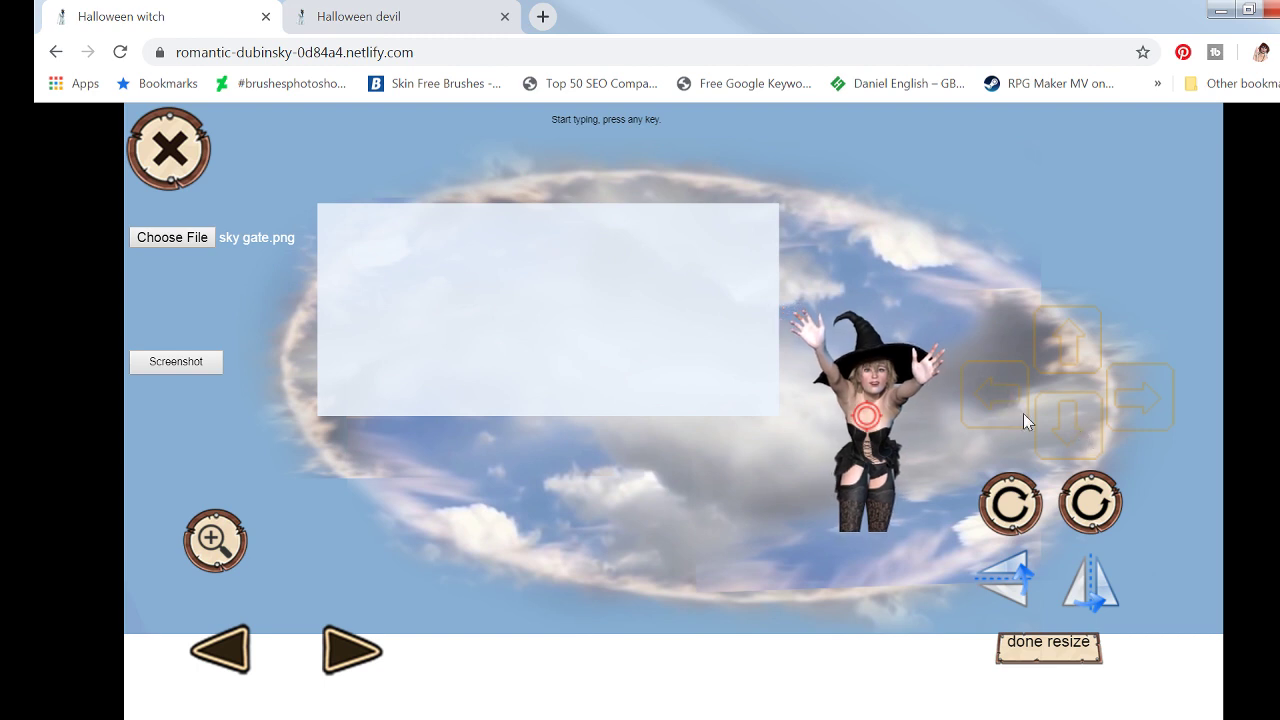
click(1071, 435)
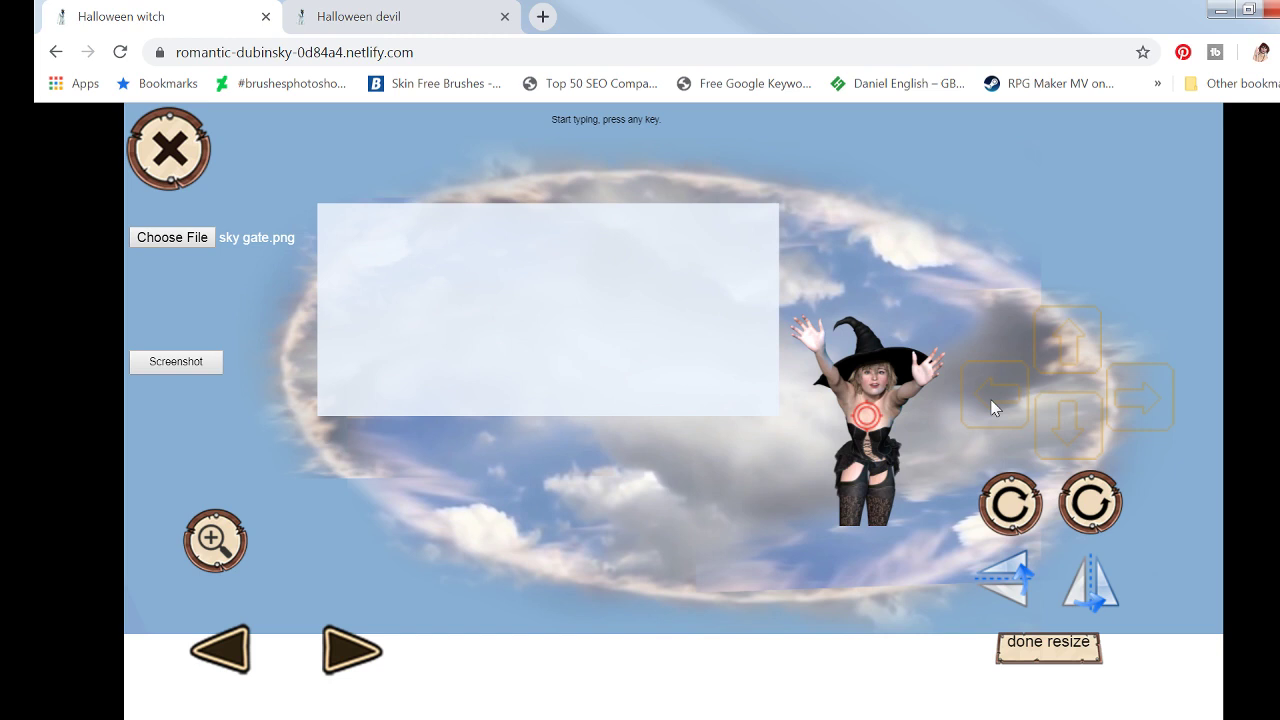
click(993, 406)
click(1067, 420)
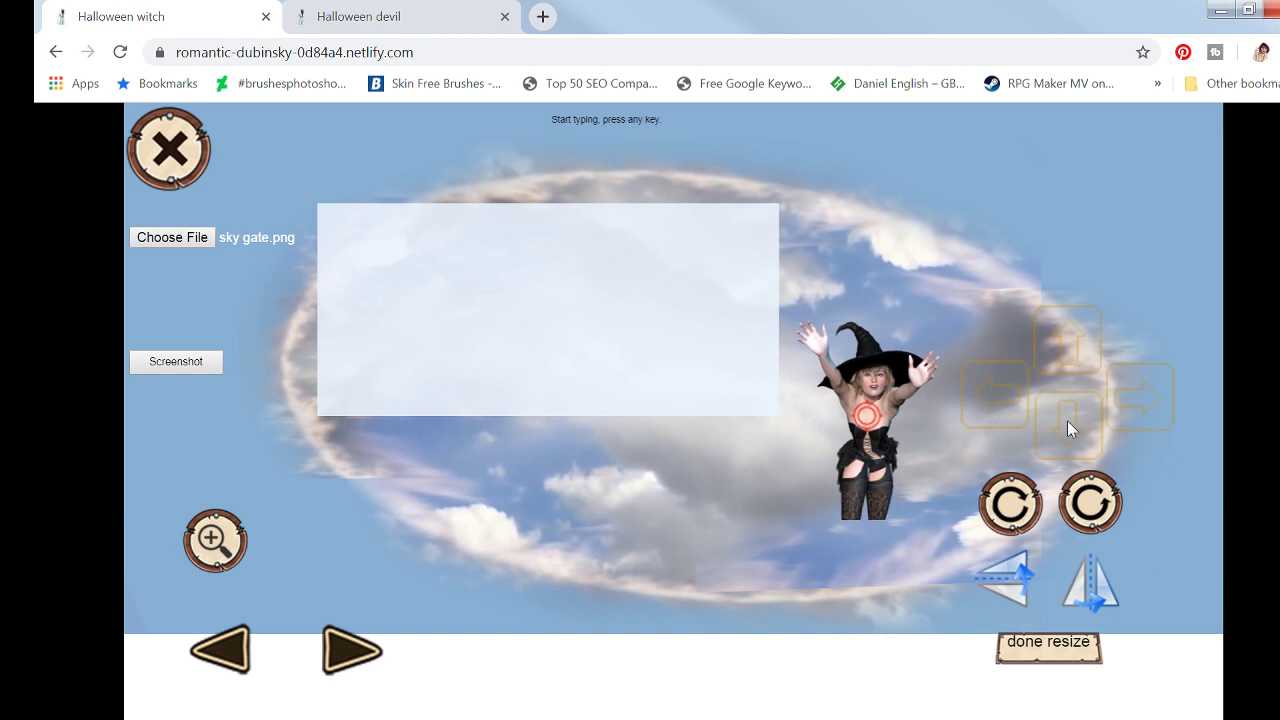
Enlarge the witch again, fine-tune her size, move her down slightly and finish resizing
click(1055, 331)
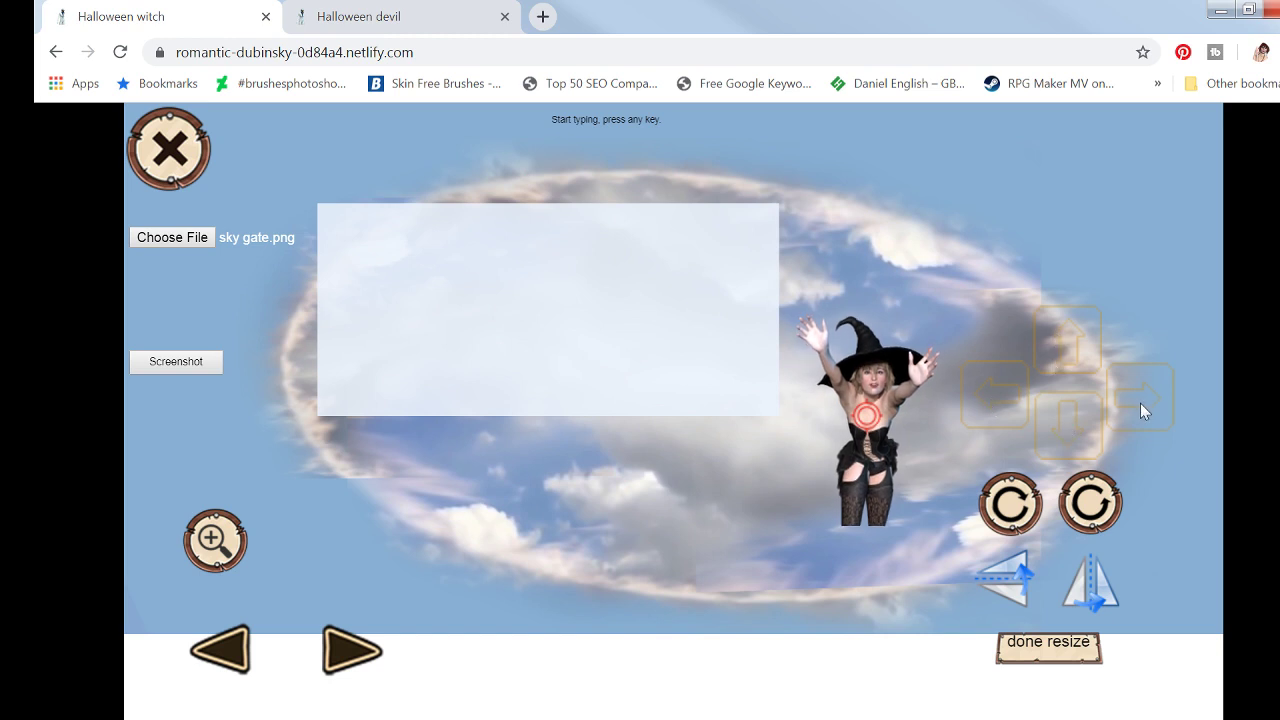
click(1140, 403)
click(1081, 349)
click(1147, 404)
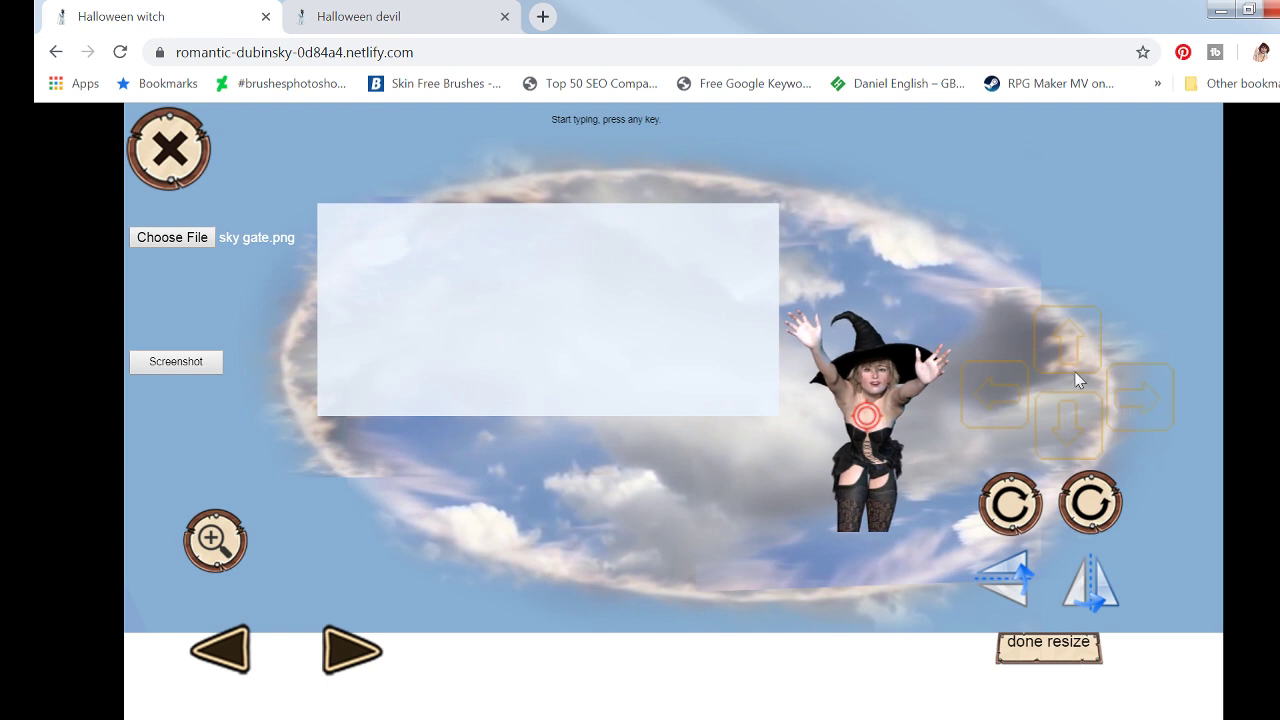
click(1059, 434)
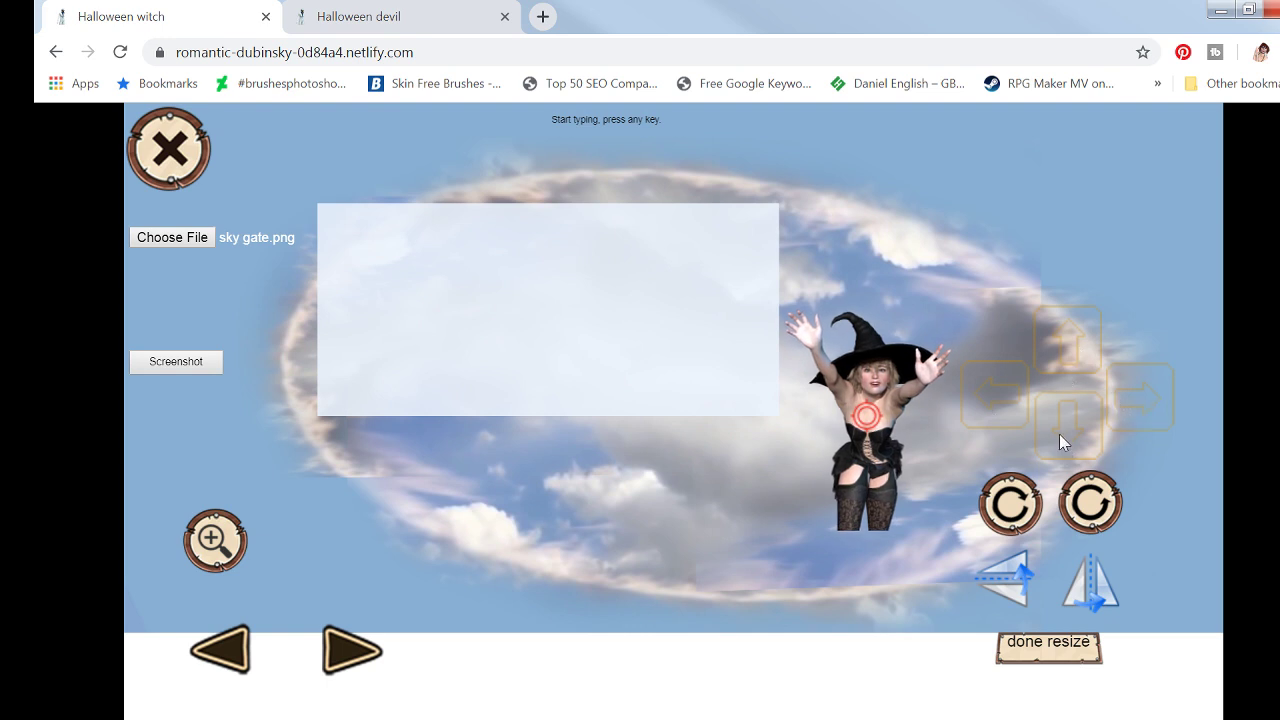
click(1000, 410)
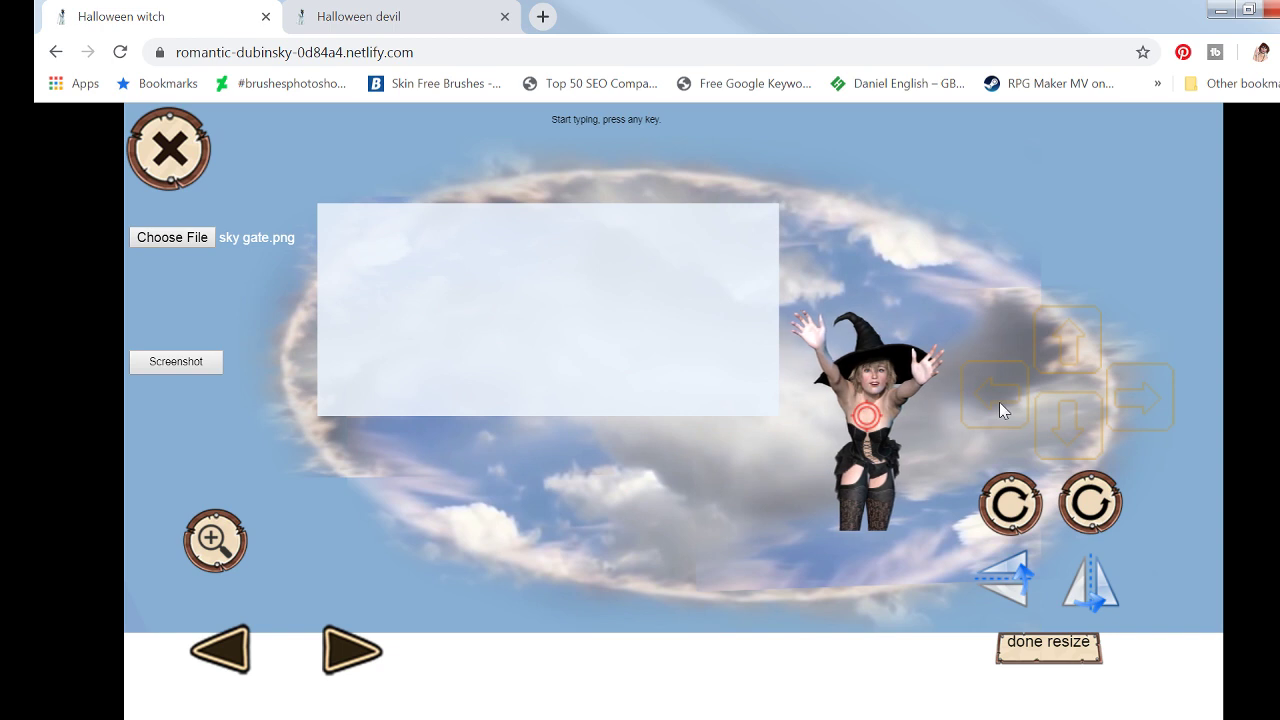
drag(872, 471, 884, 519)
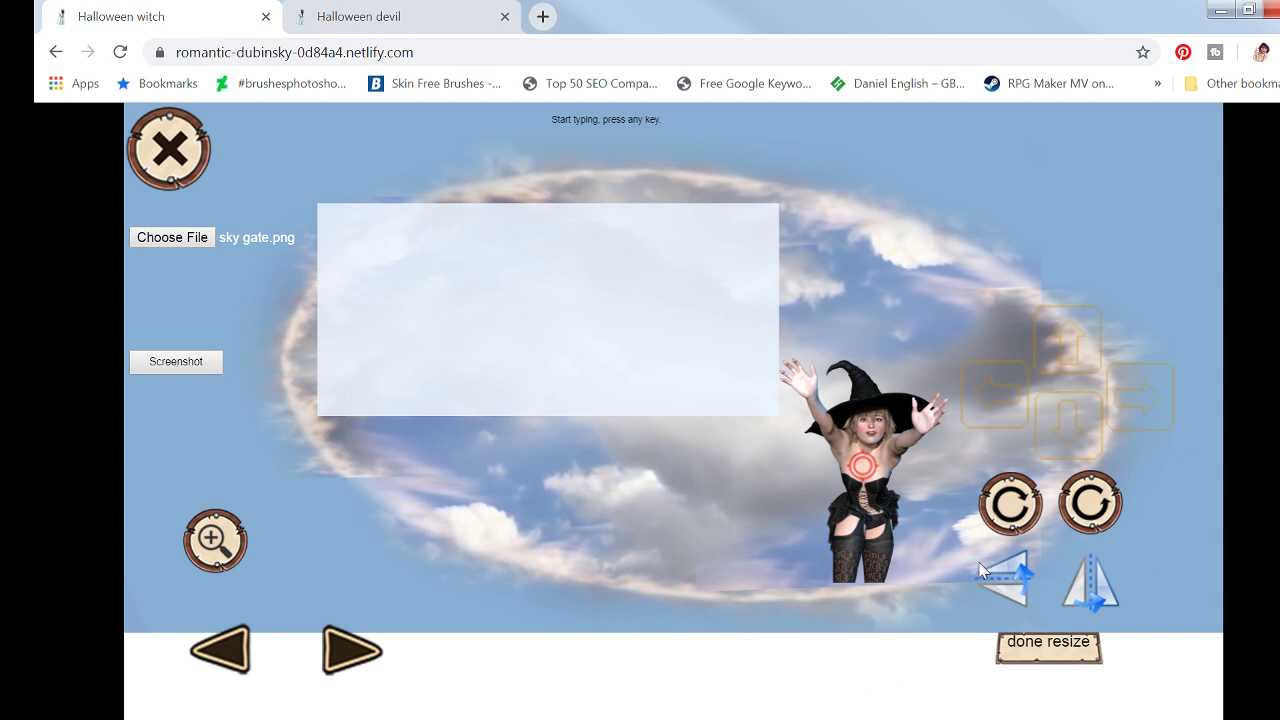
click(1052, 650)
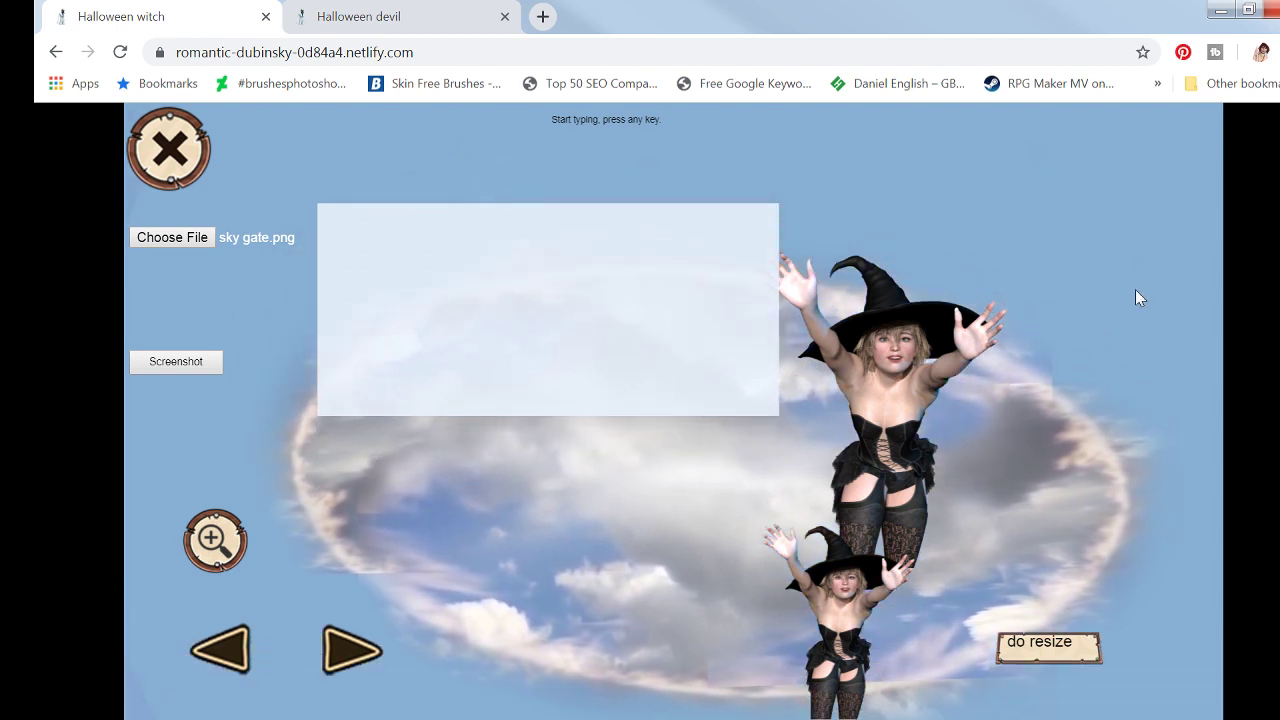
Drag the large witch down and left onto the gate, behind the small witch
drag(911, 362, 866, 430)
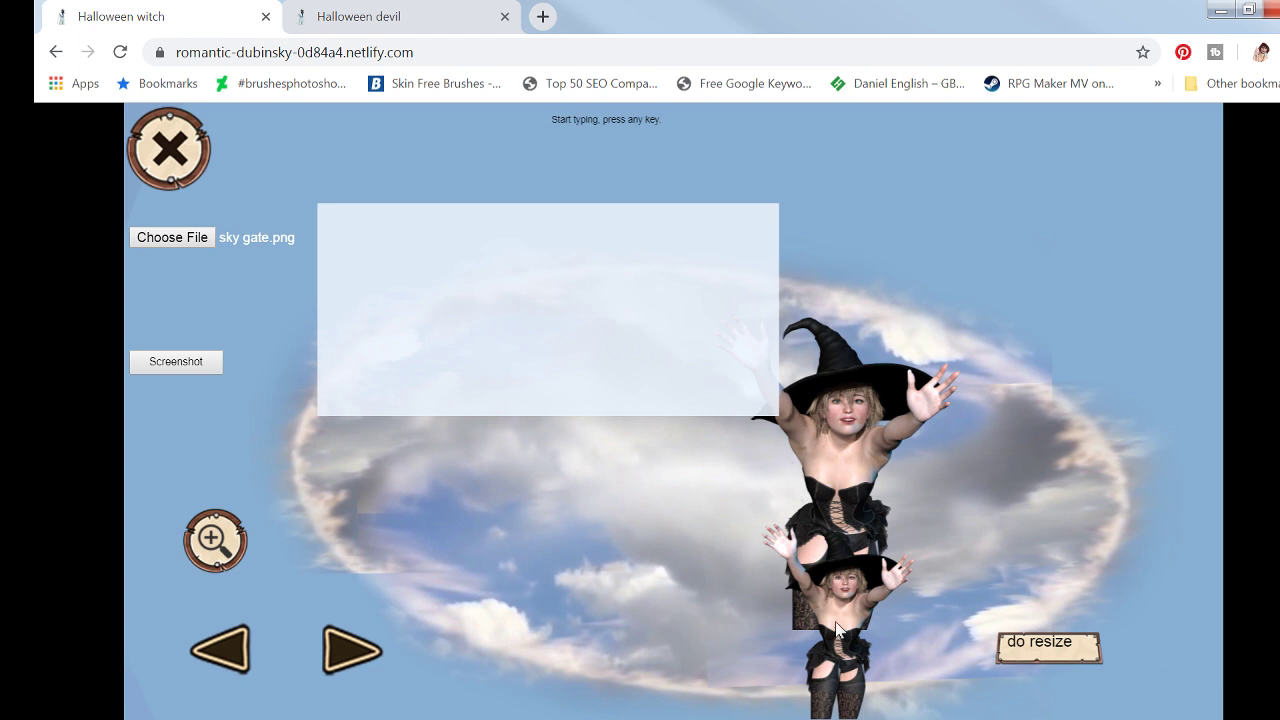
mouse_move(829, 444)
mouse_down()
mouse_move(838, 490)
mouse_move(753, 505)
mouse_move(809, 494)
mouse_up()
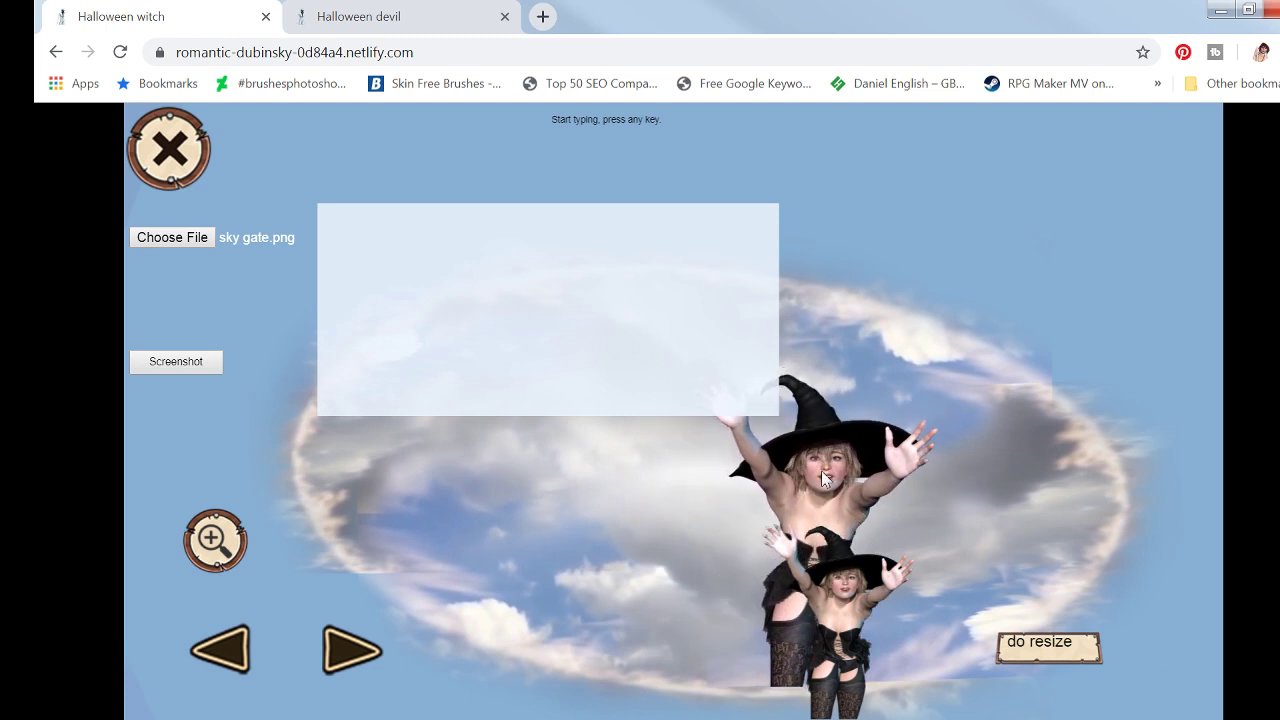
Select the large witch, rotate her four steps to tilt her, and nudge her right
click(1020, 648)
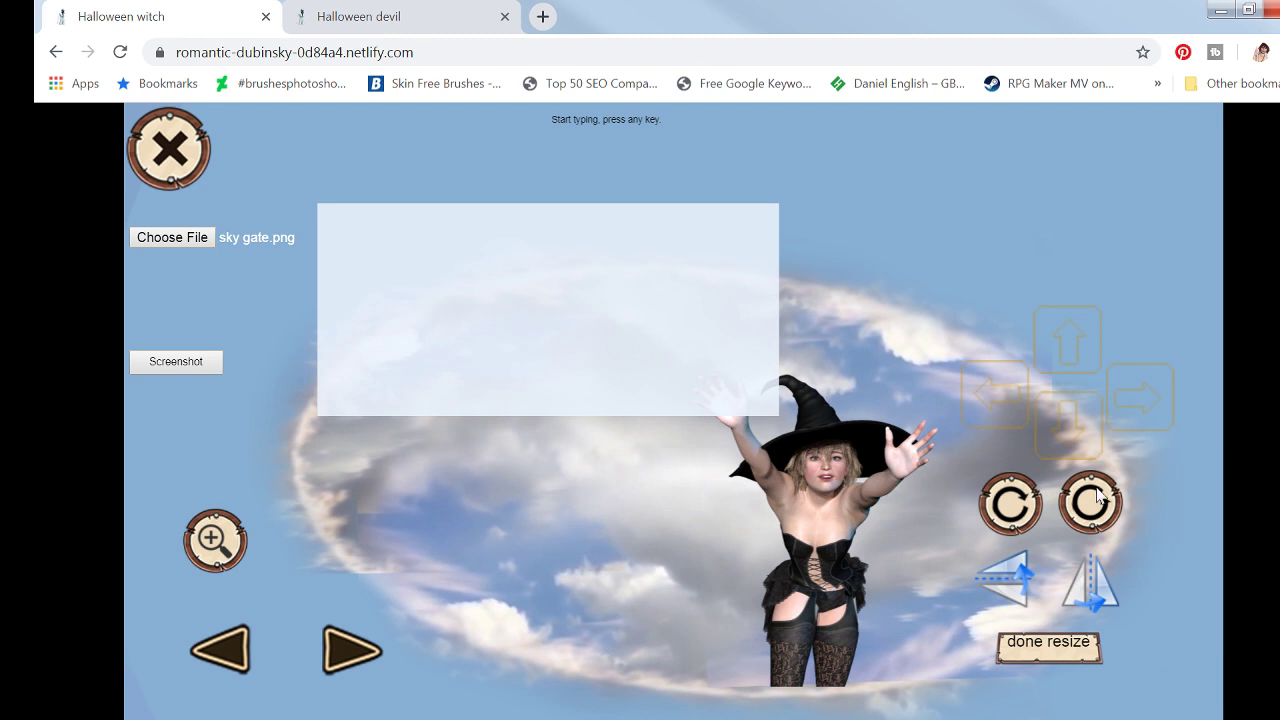
click(858, 509)
click(1097, 508)
click(1097, 508)
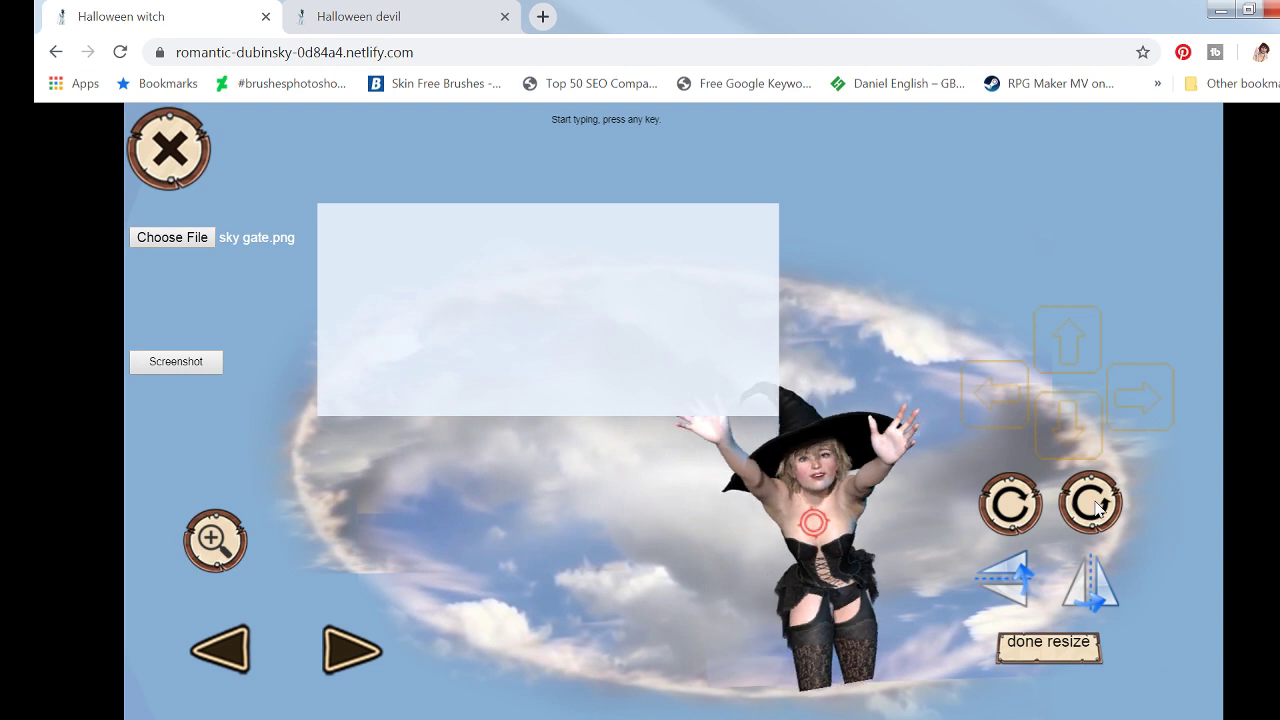
click(1097, 508)
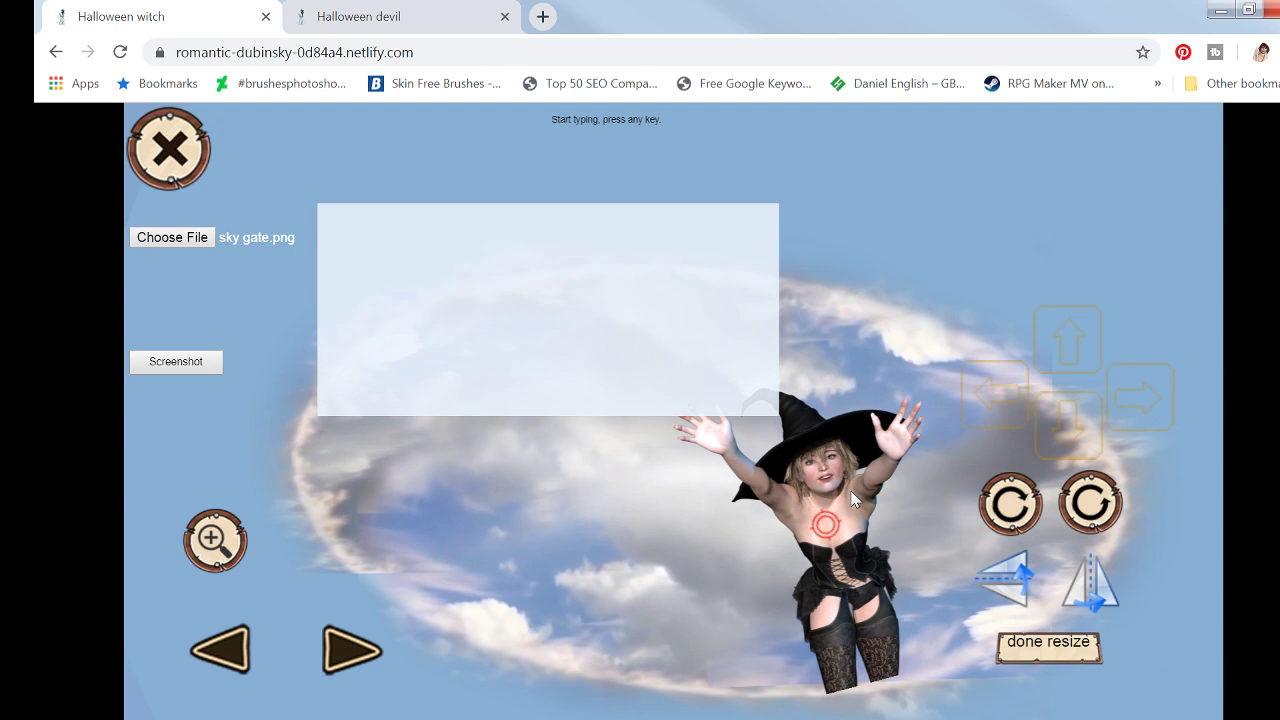
click(1092, 512)
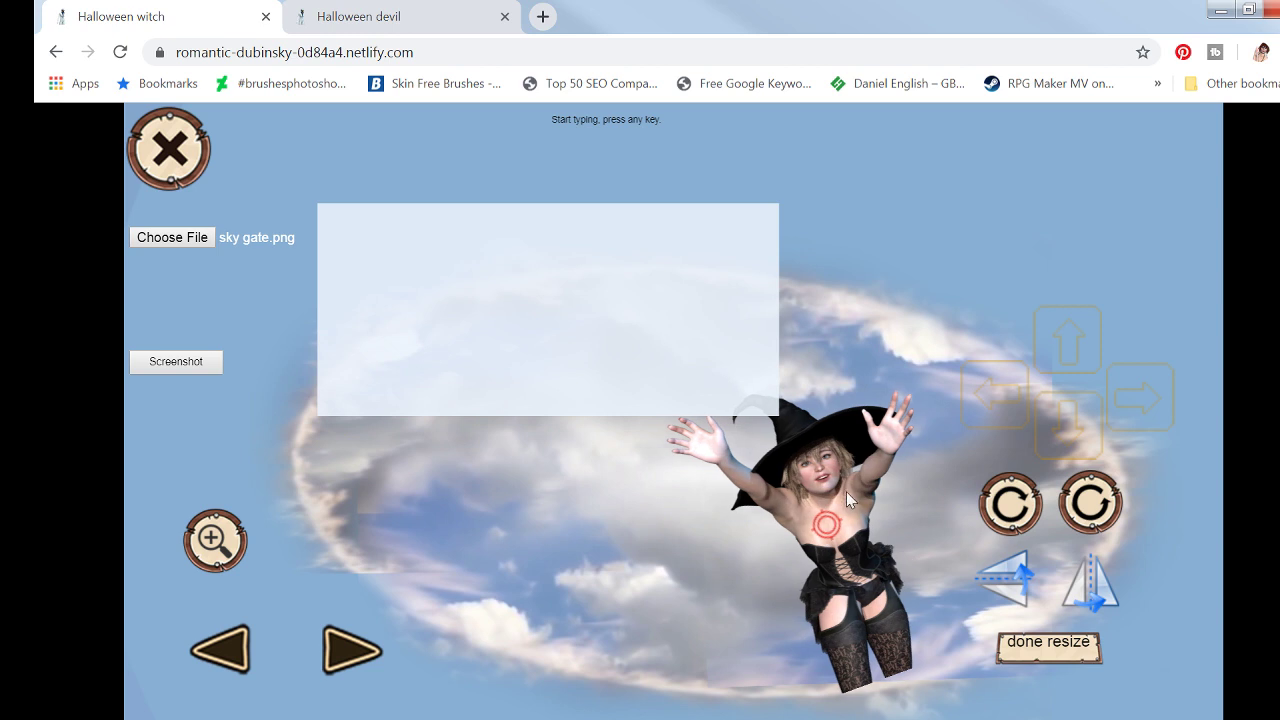
drag(846, 491, 857, 491)
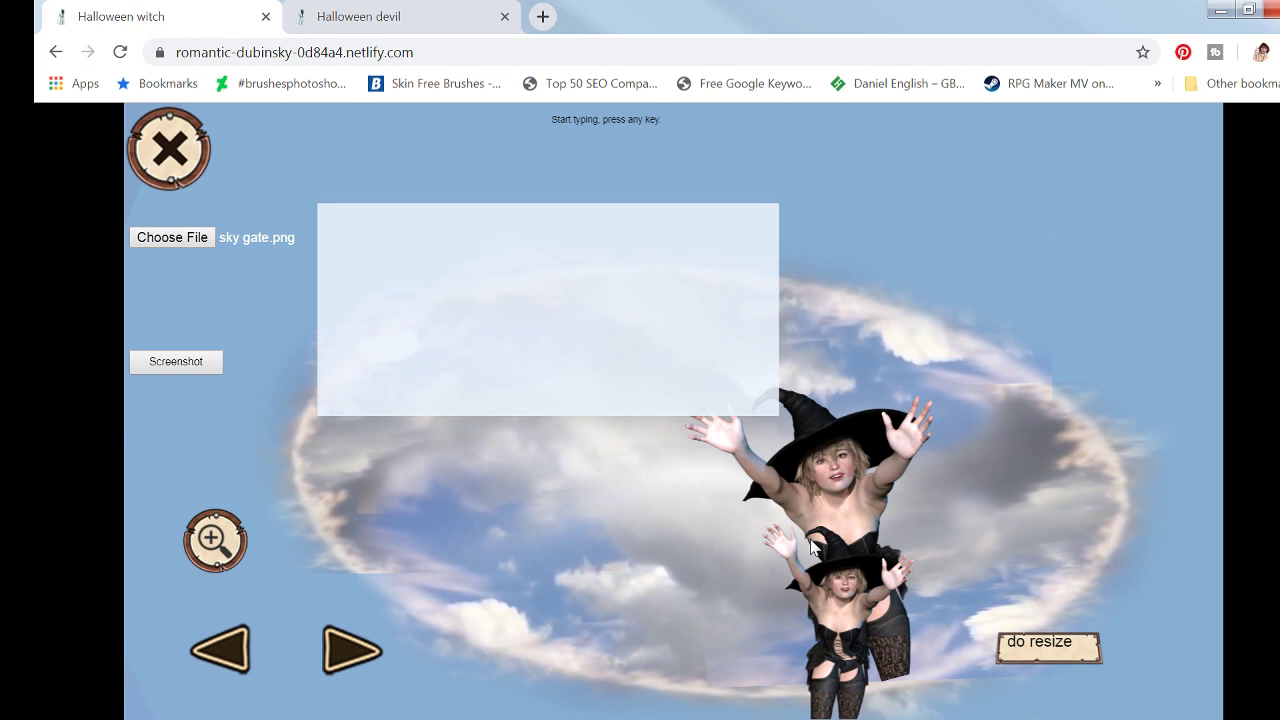
Type 'In this place and in this hour, I call upon the Ancient power..', deleting a stray W
text(In)
text( this )
text(pl)
text(ace)
text(and )
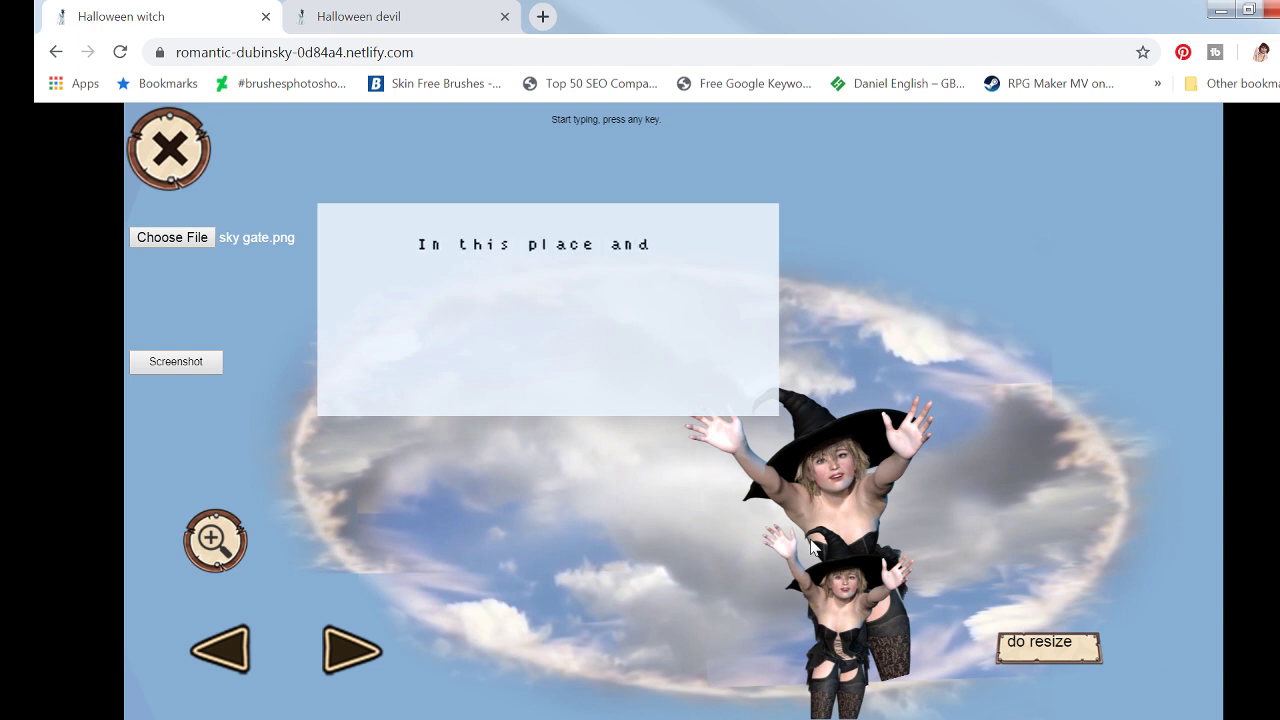
text(in )
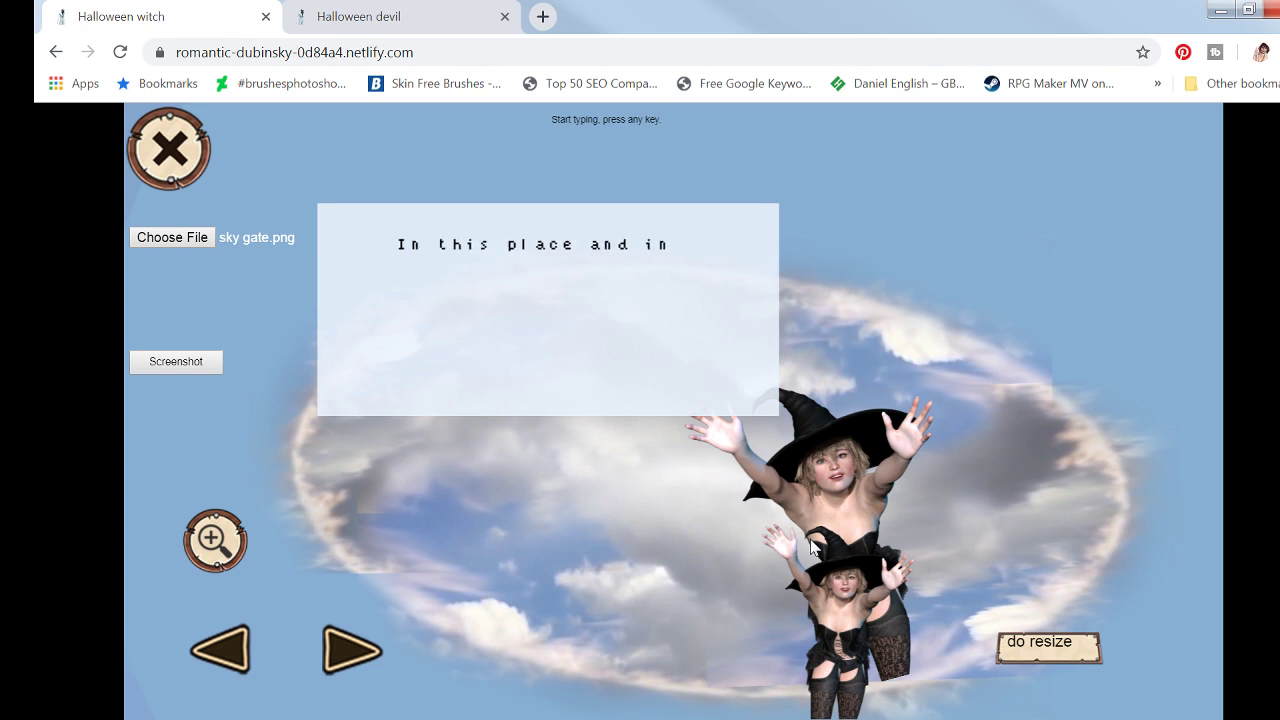
text(this hour)
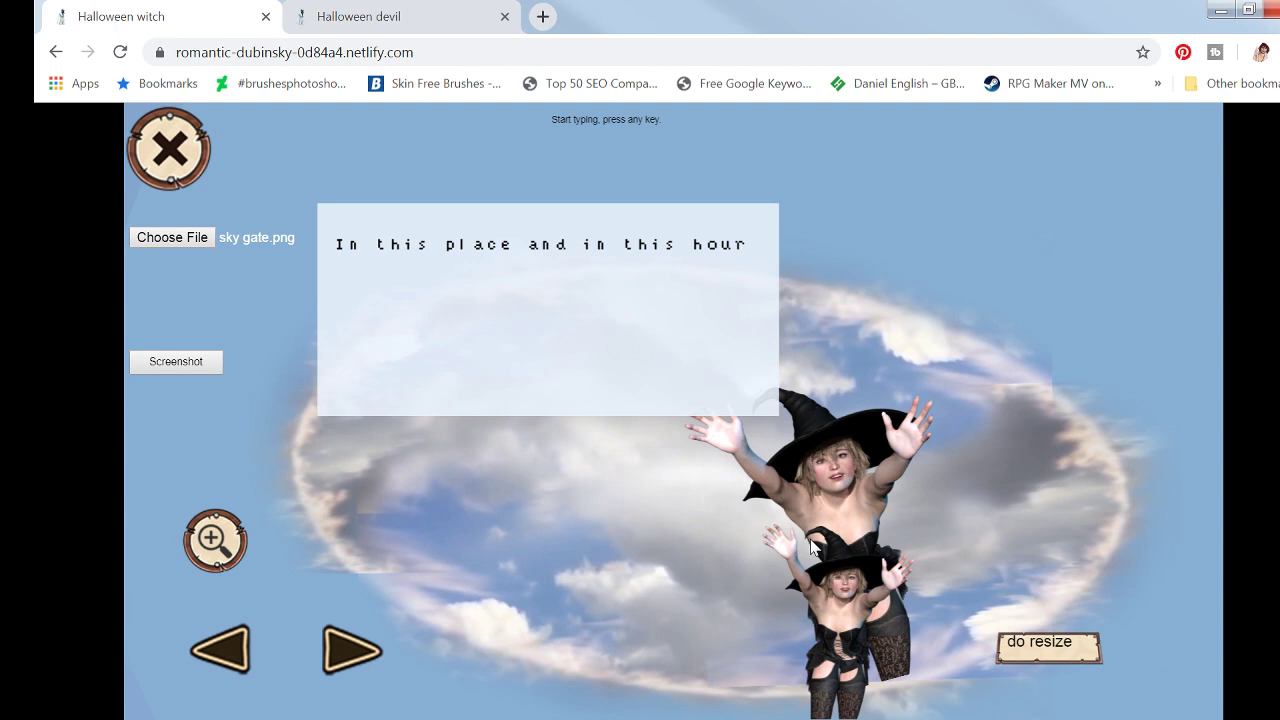
text(,)
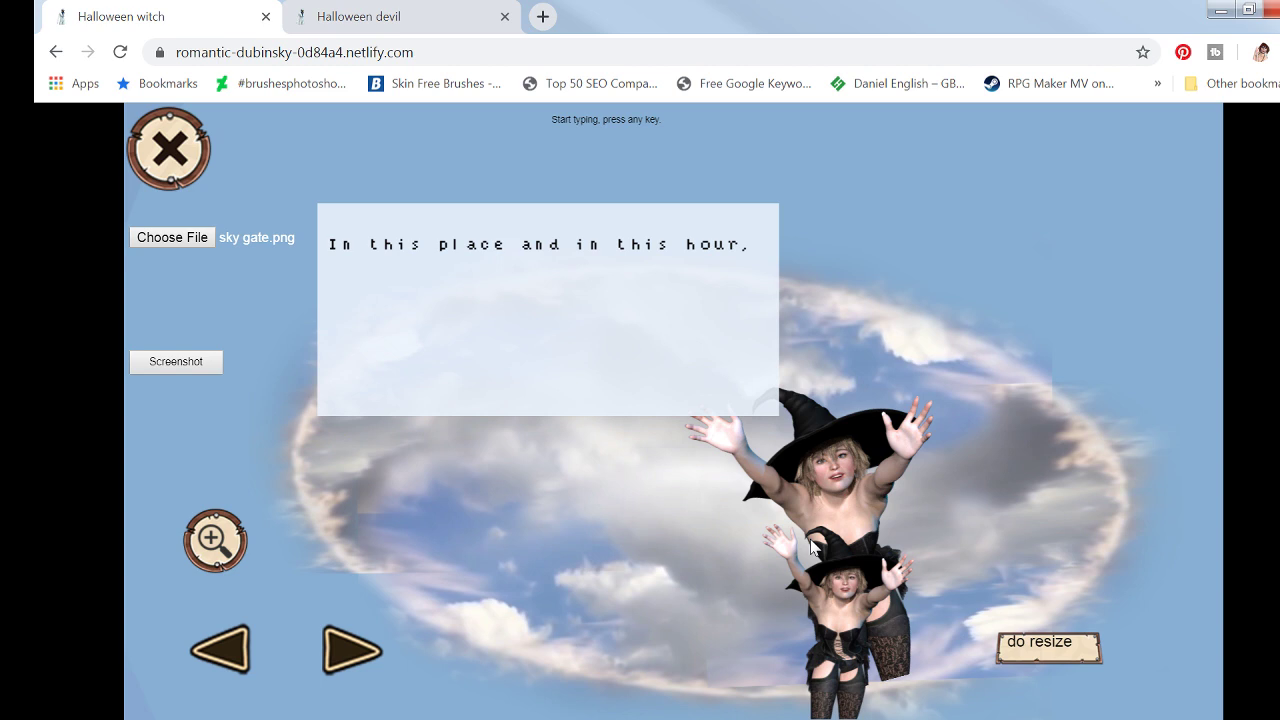
text(W)
key(BackSpace)
text(I call)
text( upon)
text( the)
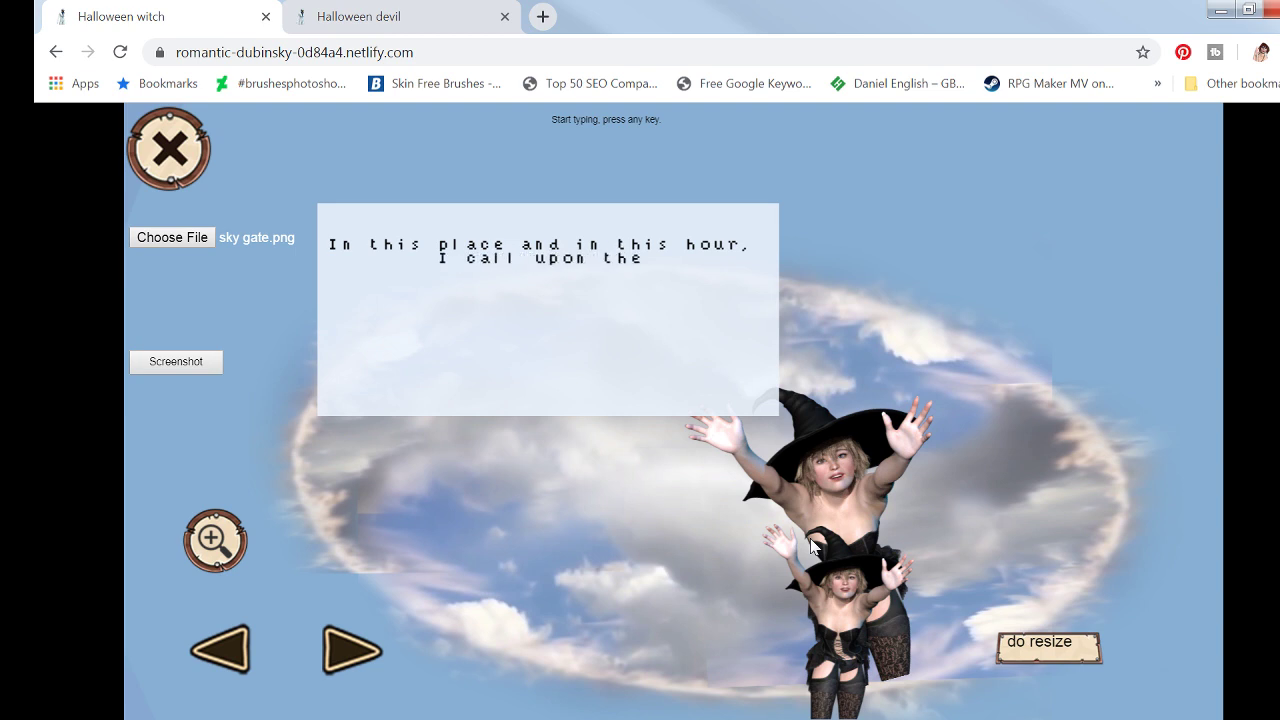
text( Anc)
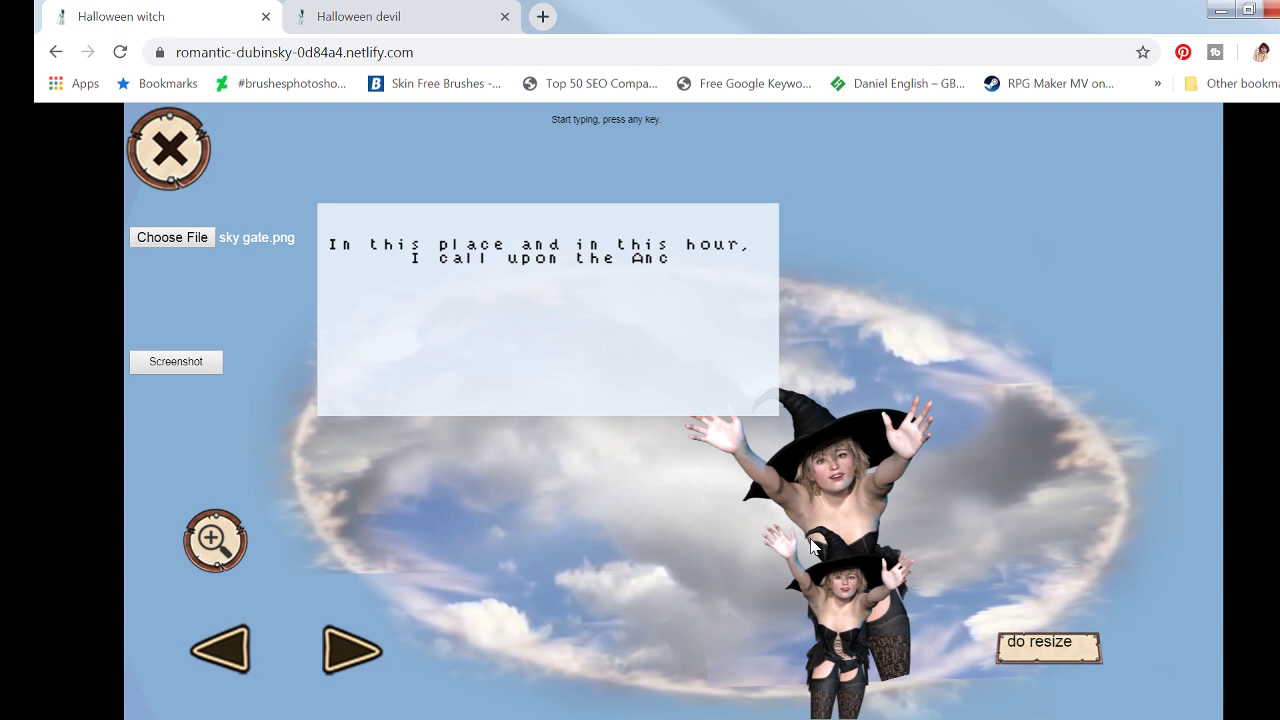
text(ient)
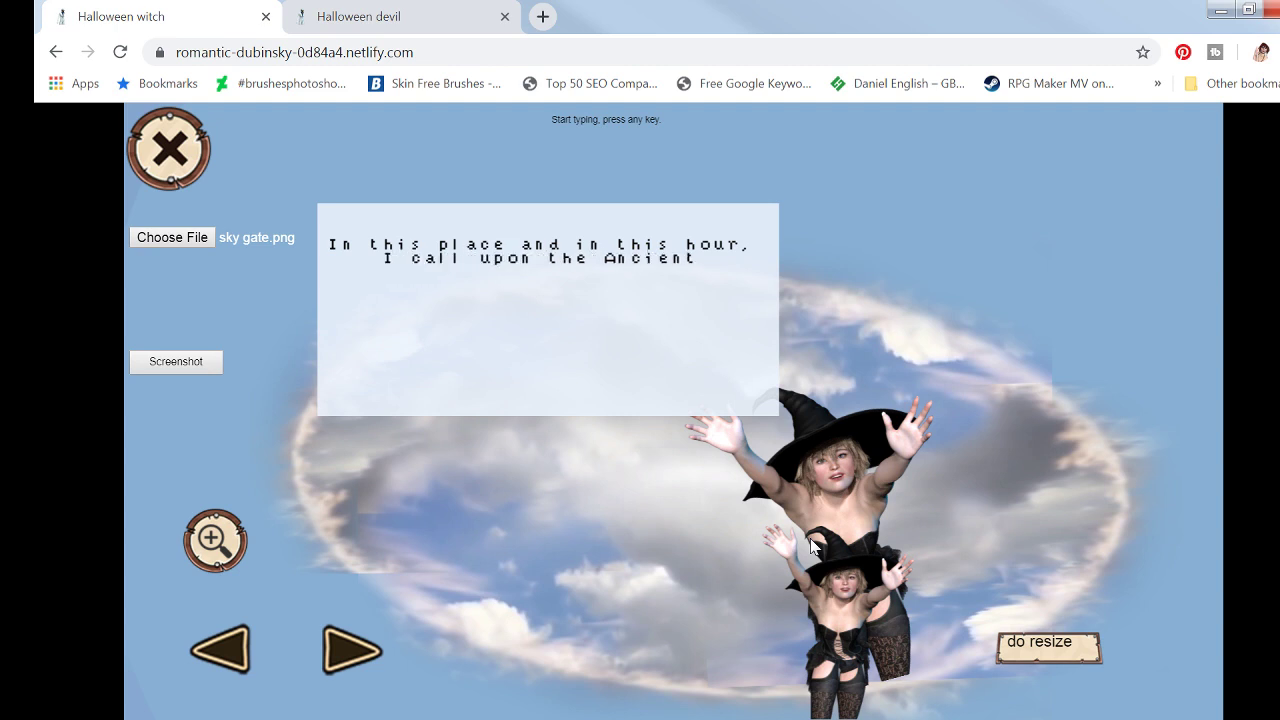
text( power)
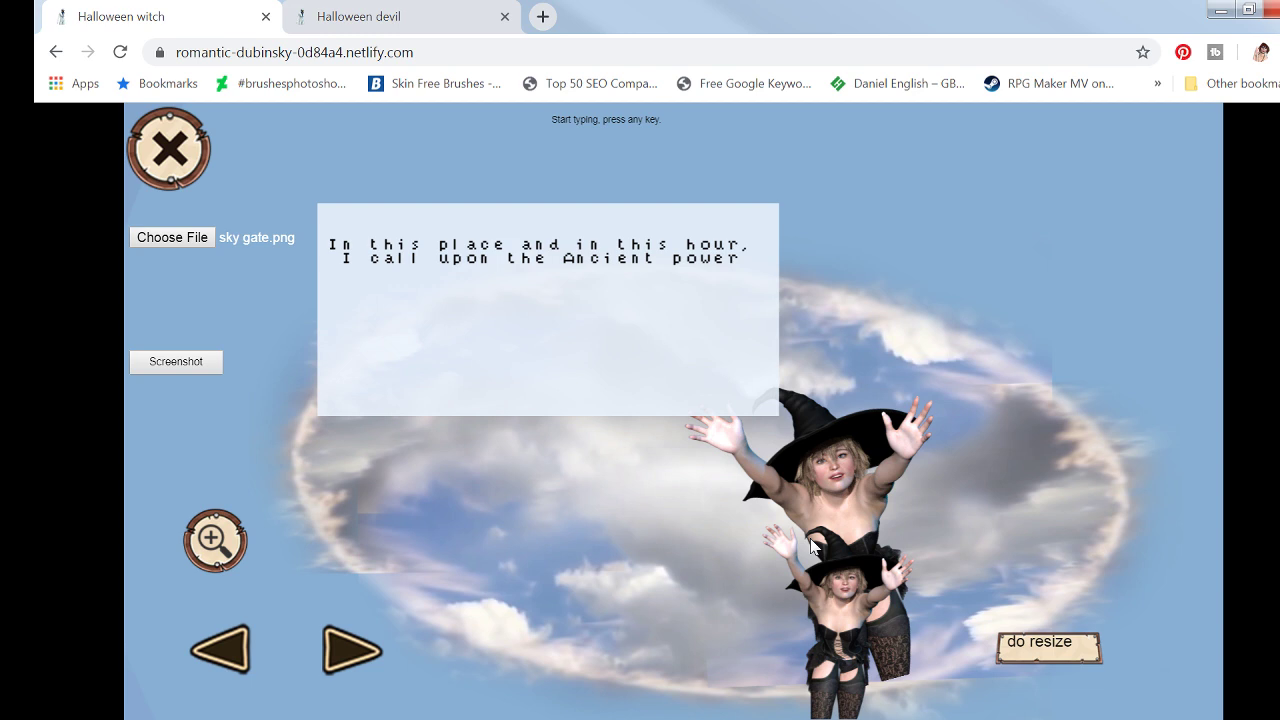
text(.)
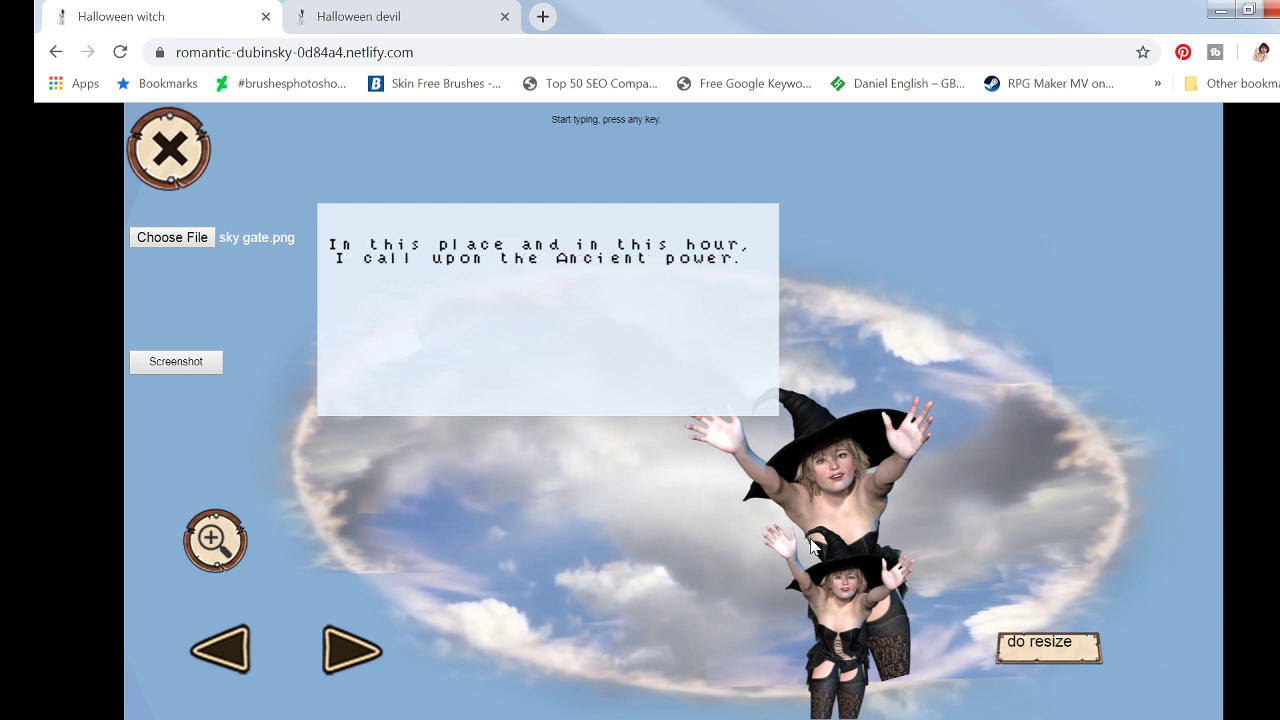
text(. )
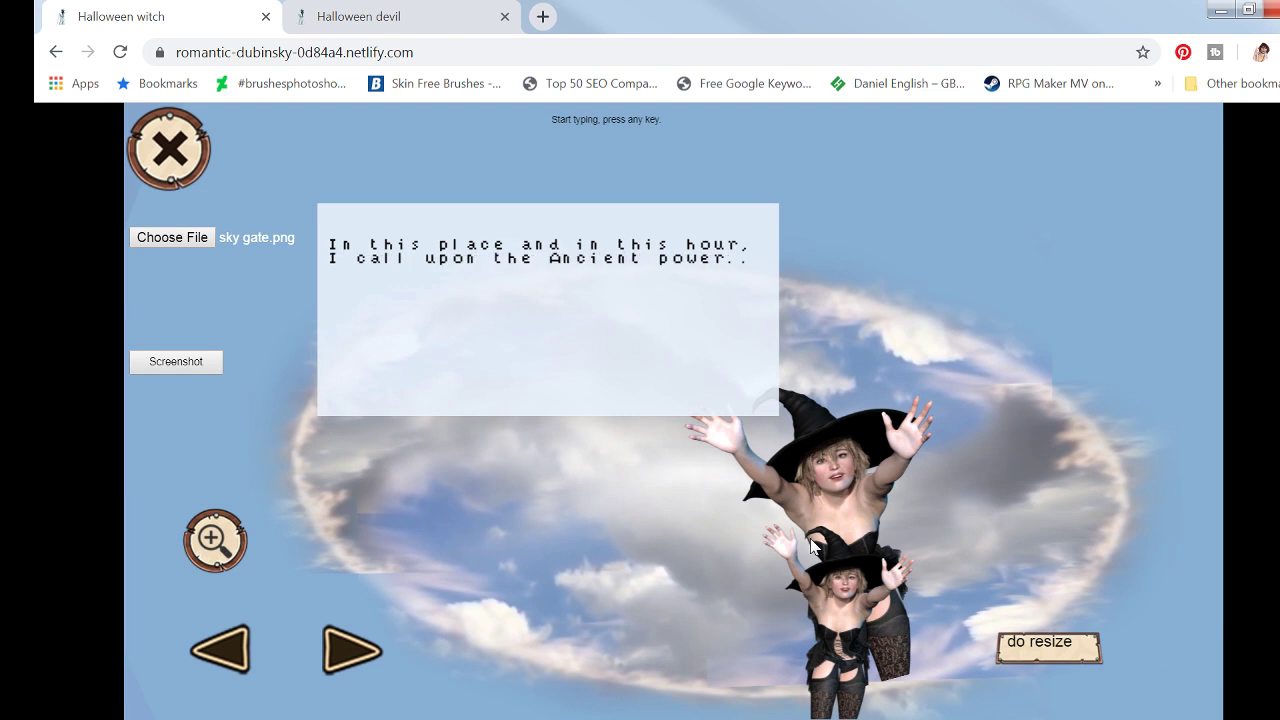
text(Open)
text( the)
text( door thr)
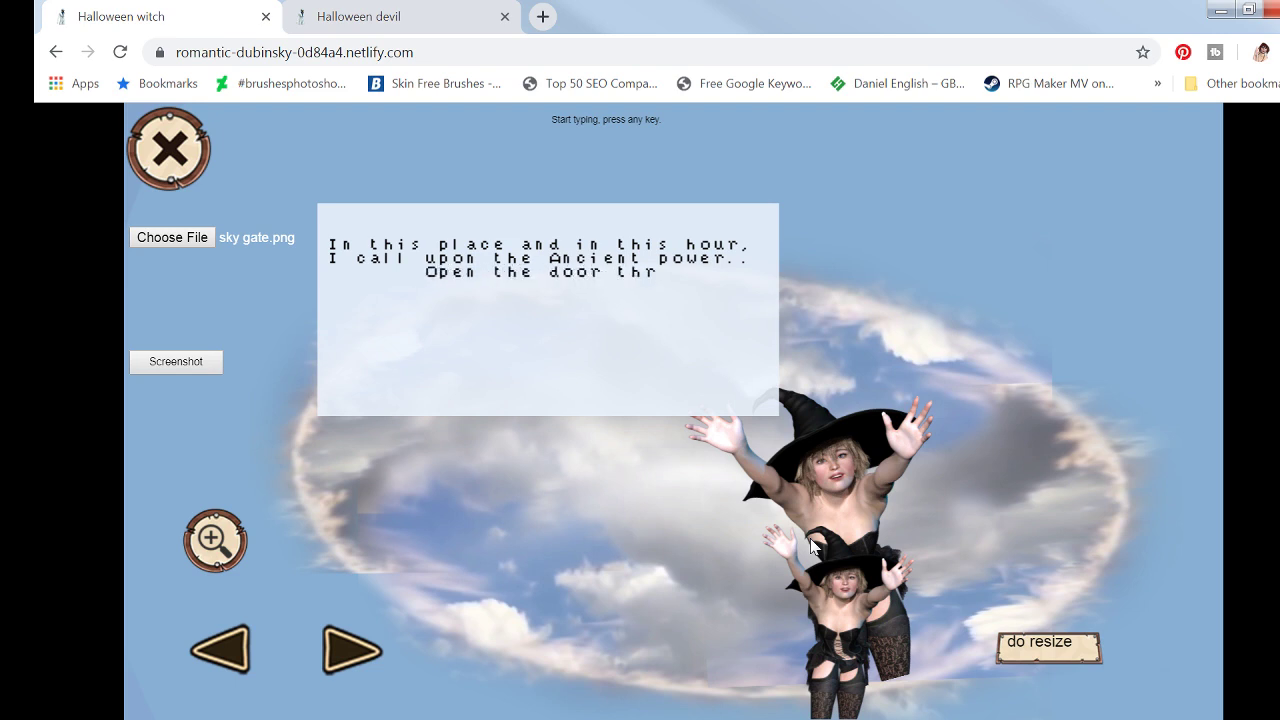
text(ough)
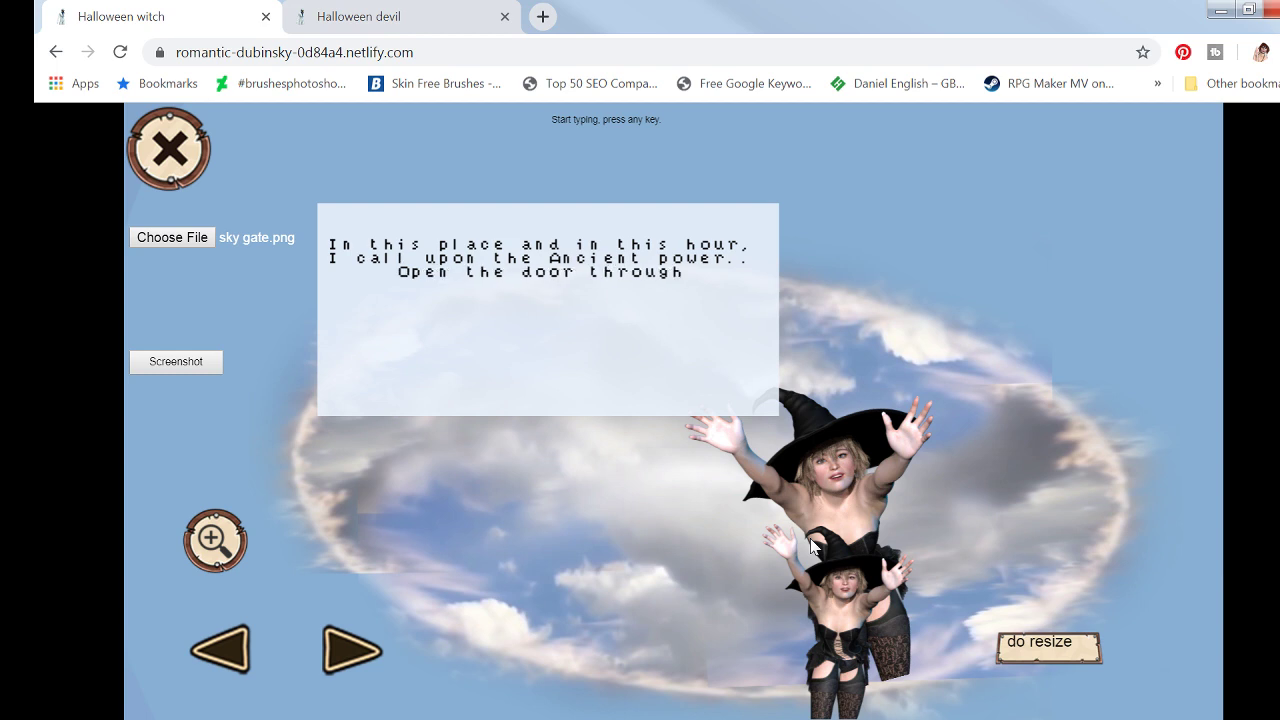
text( time an)
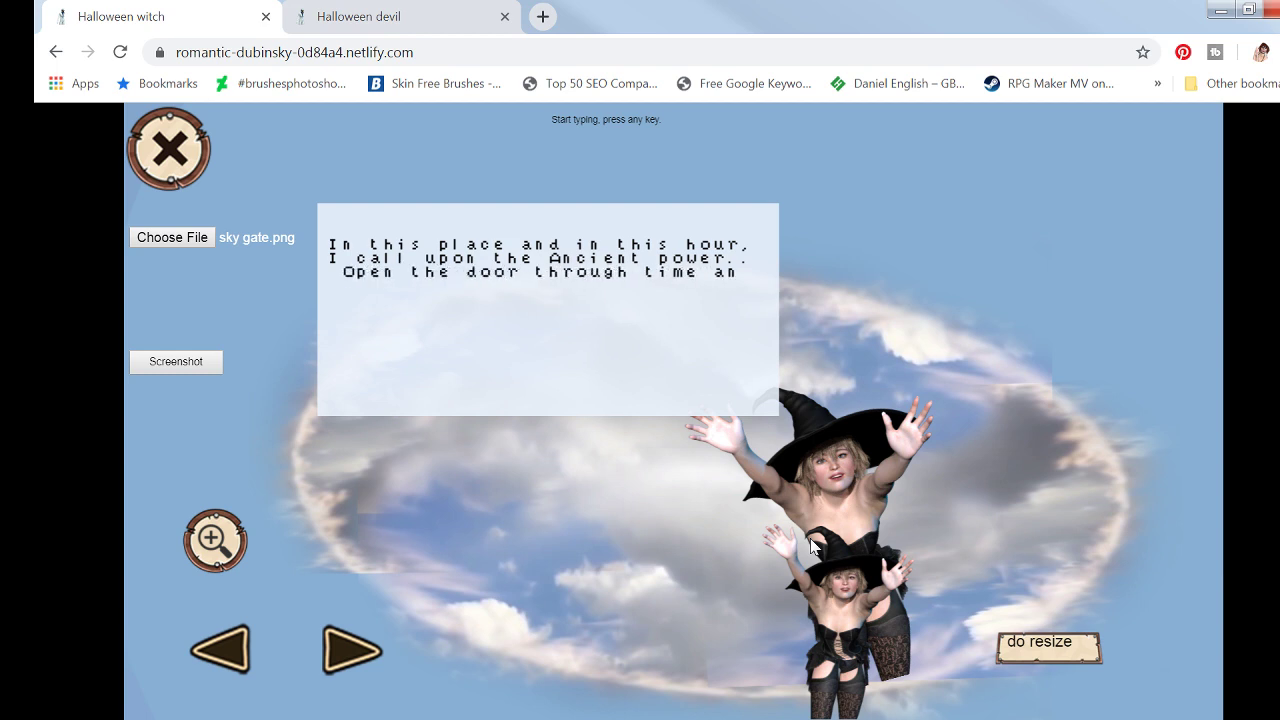
text(d space)
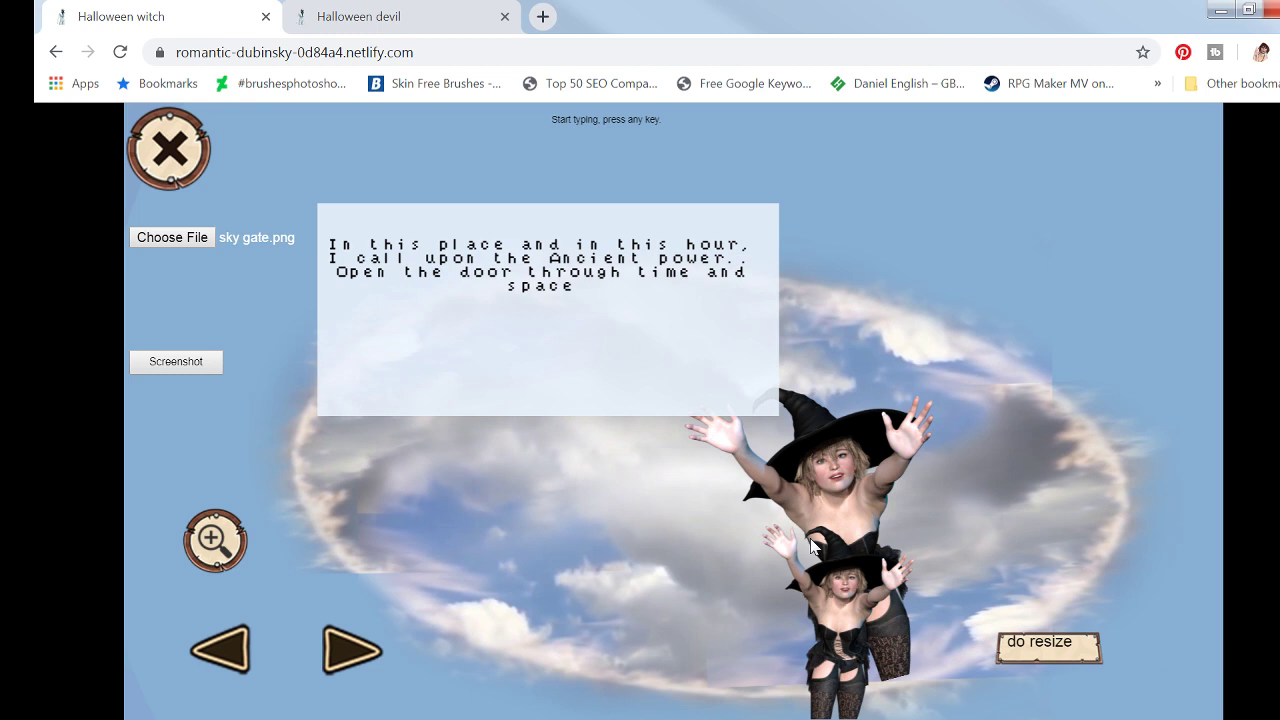
text(...)
text(       Create)
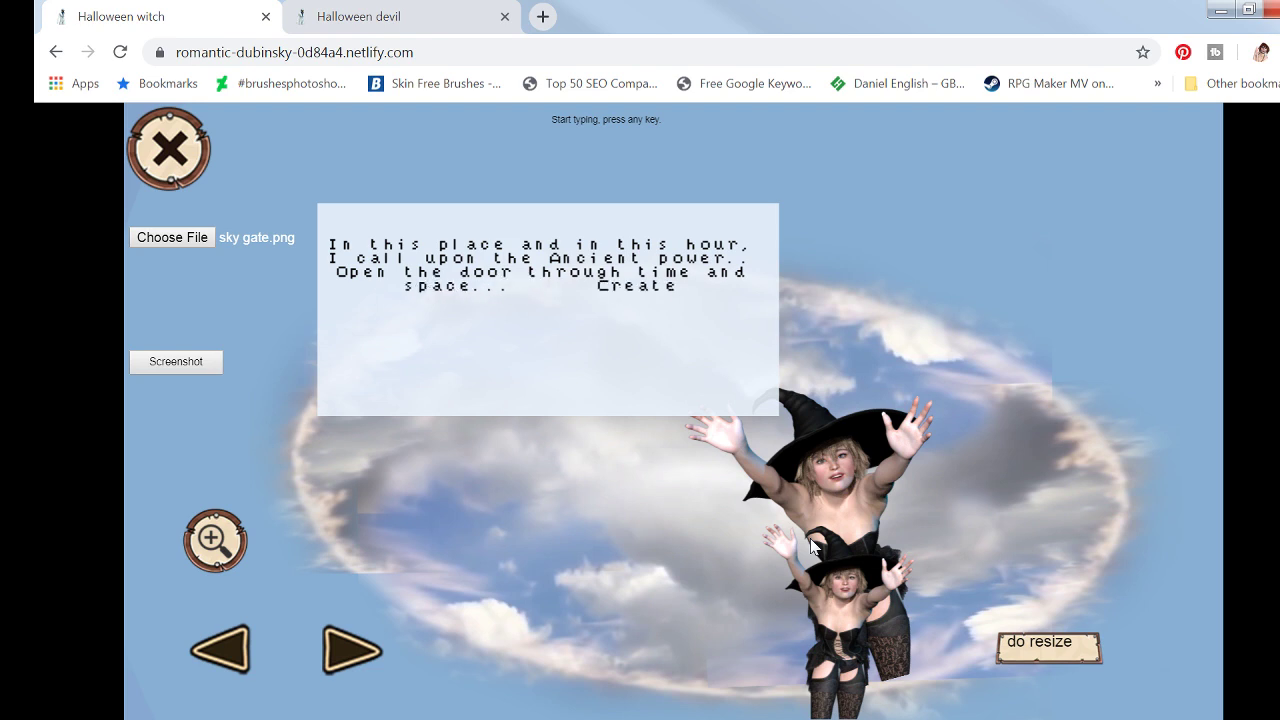
text( a pa)
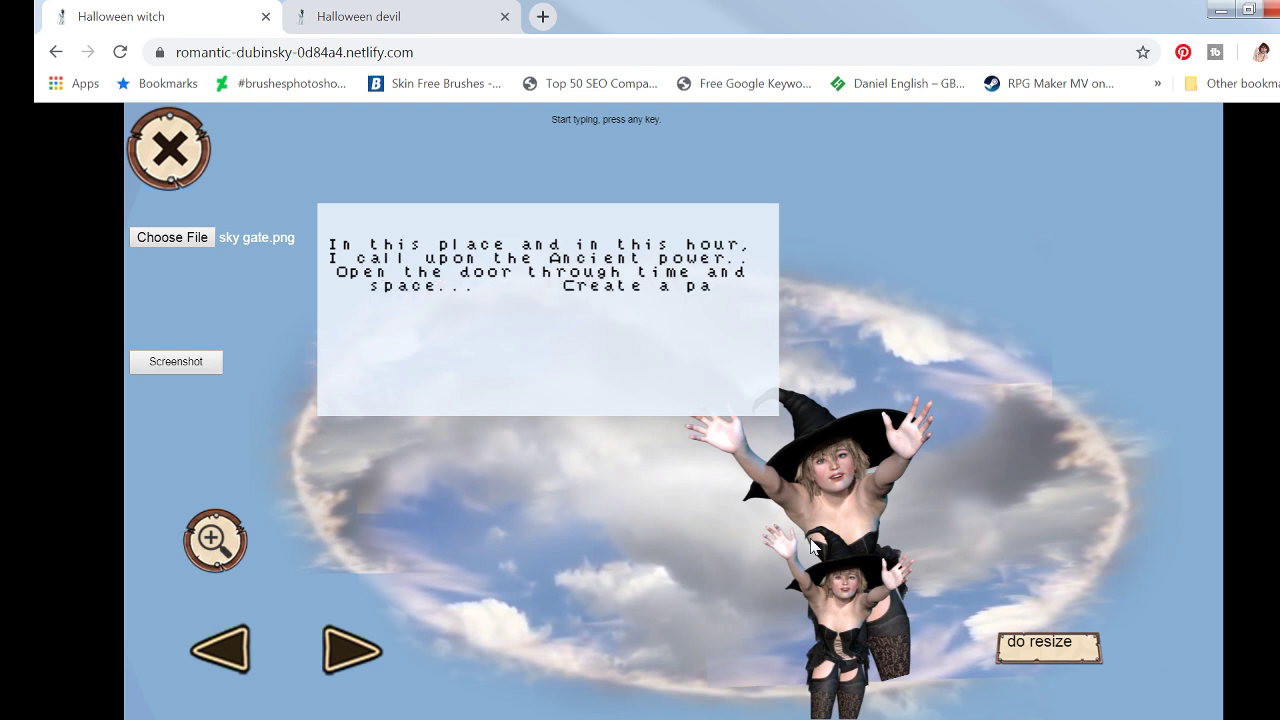
text(th to a)
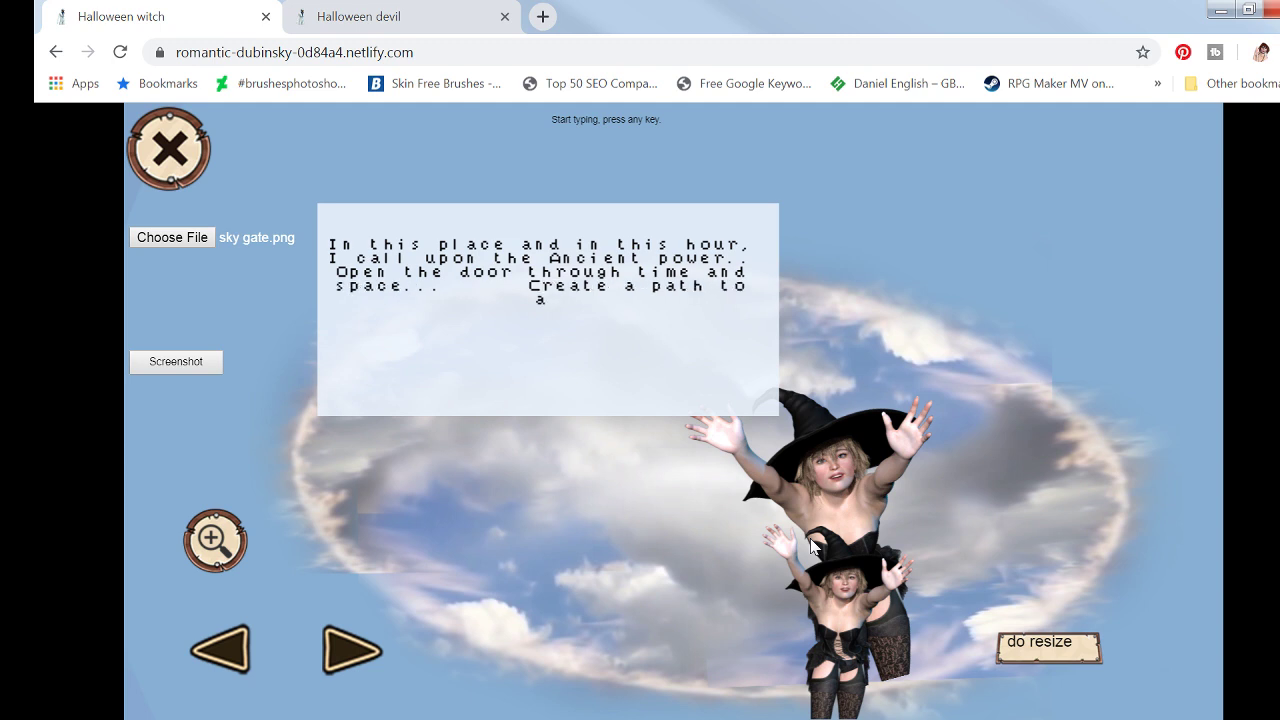
text(nother plac)
text(e)
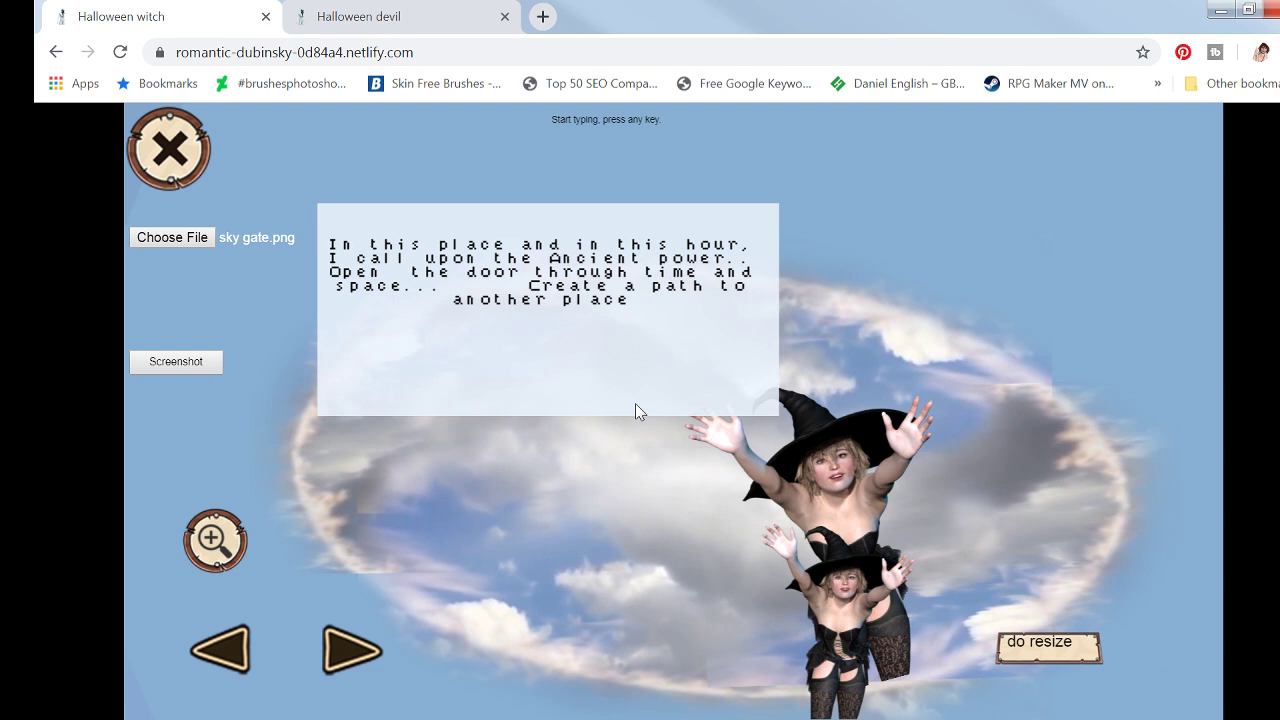
Remove the stray 'c' after 'door' and space 'Create a path to another place' onto its own line
text(c)
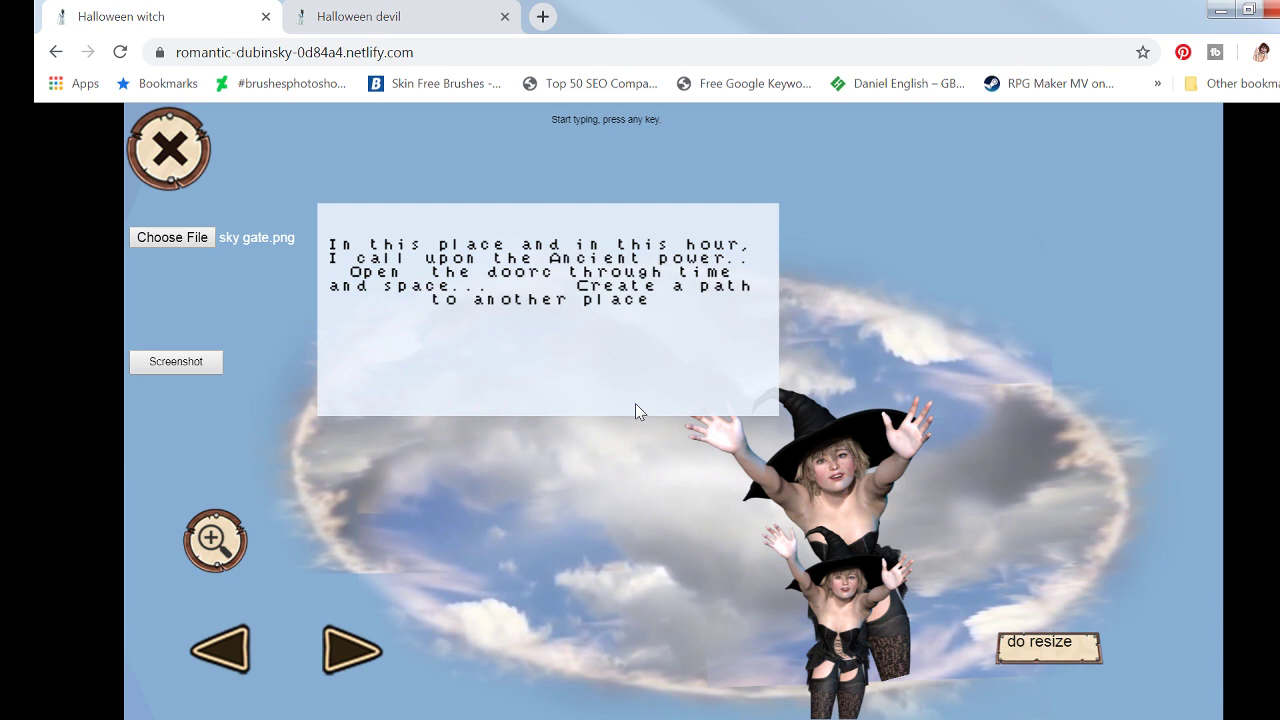
key(BackSpace)
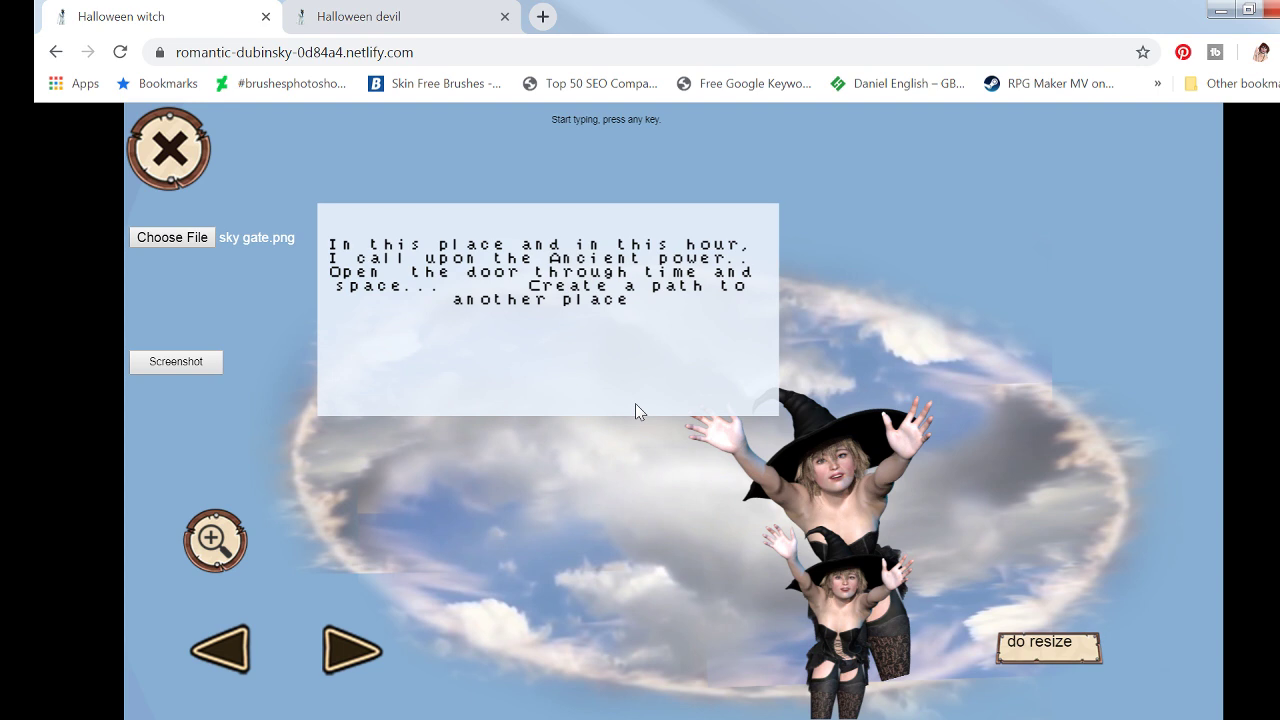
key(space)
key(space)
key(space)
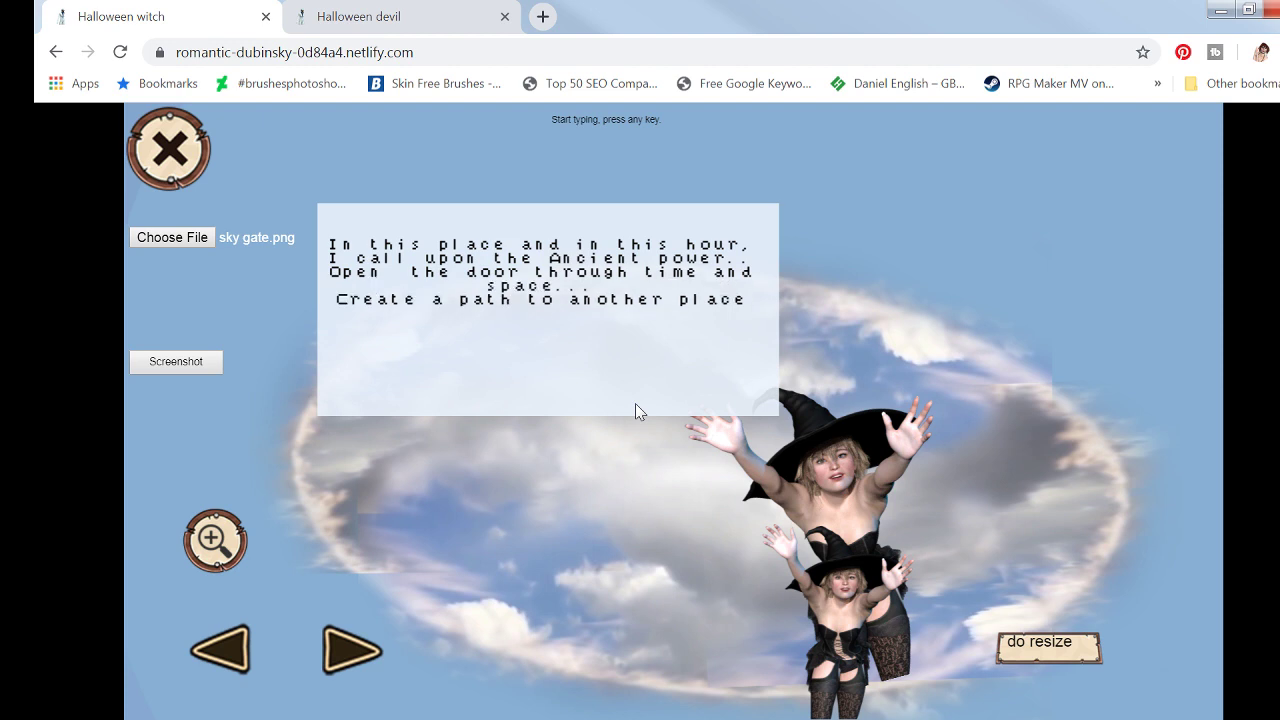
key(Return)
drag(652, 386, 648, 393)
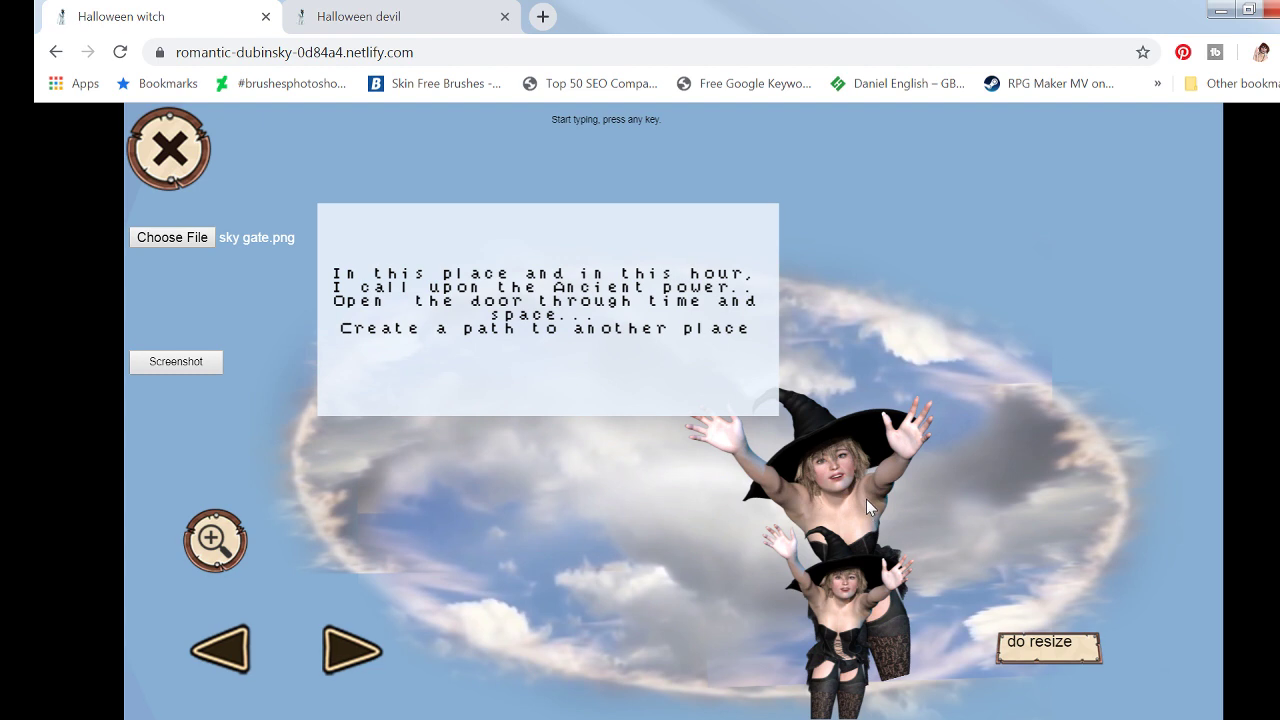
Take a screenshot of the witch, sky gate and spell
click(182, 360)
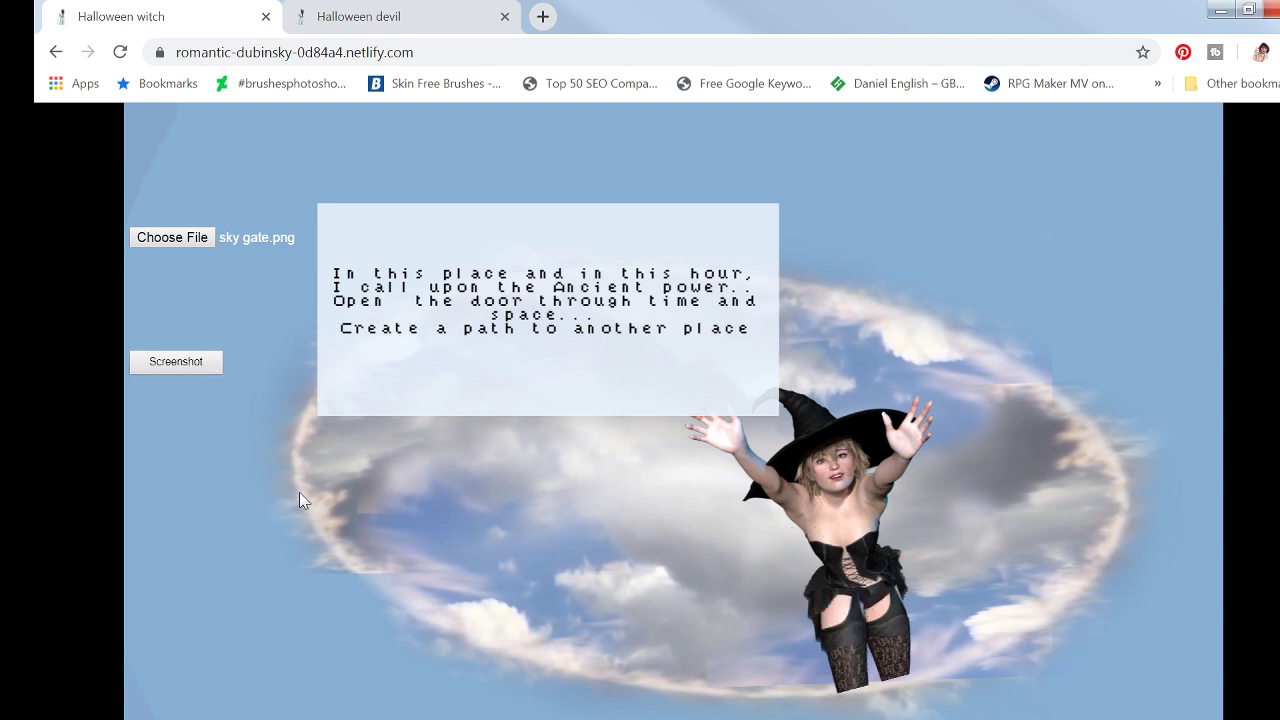